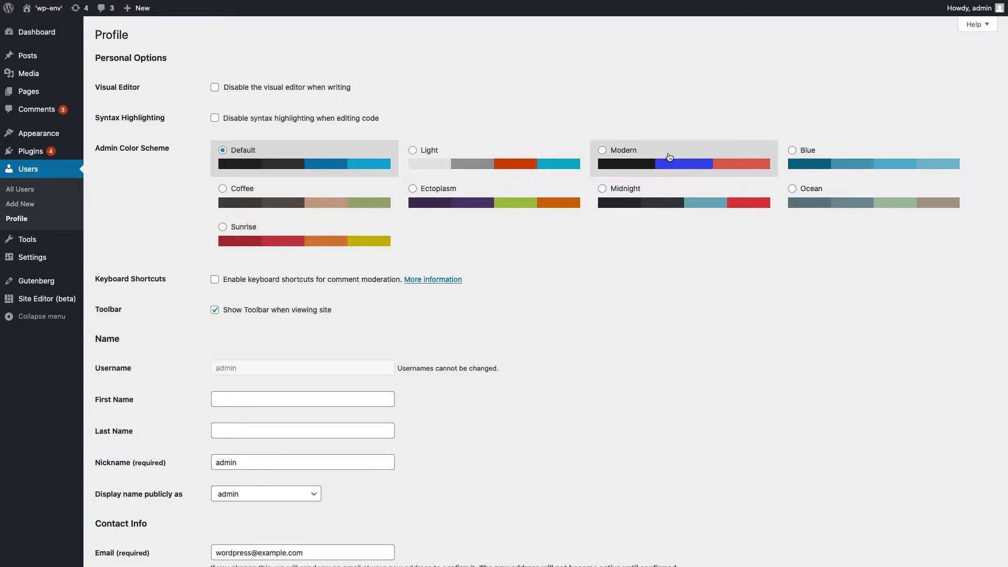
- Set the admin color scheme to Modern and update the profile
left_click(669, 157)
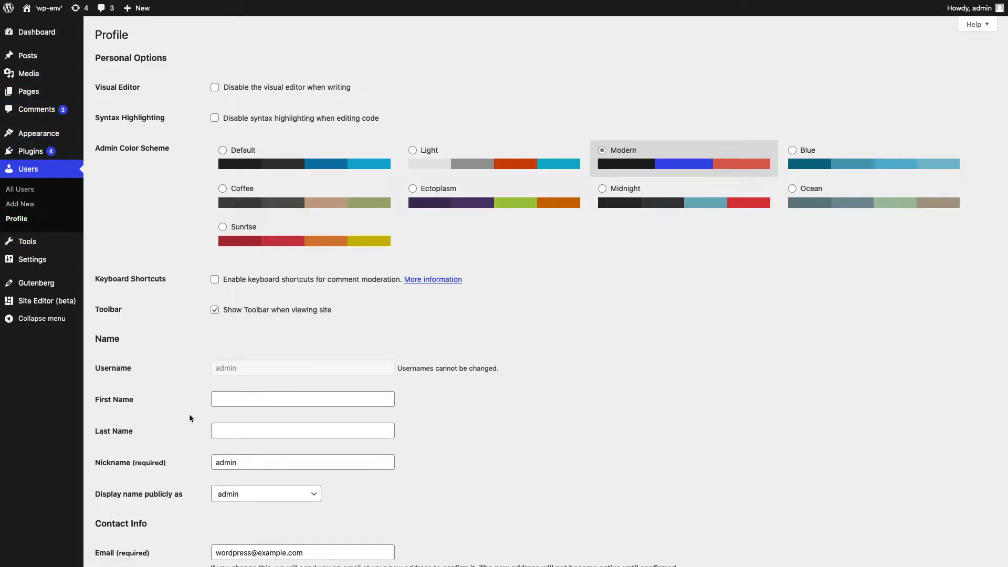
scroll(188, 413, "down", 10)
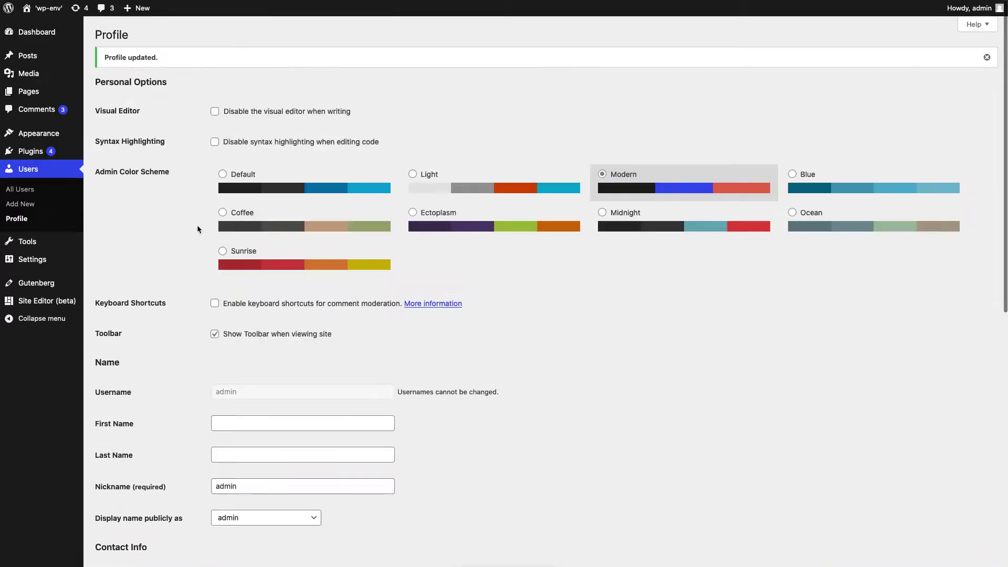
- Open the Gutenberg 8.5 draft from the posts list for editing
mouse_move(29, 55)
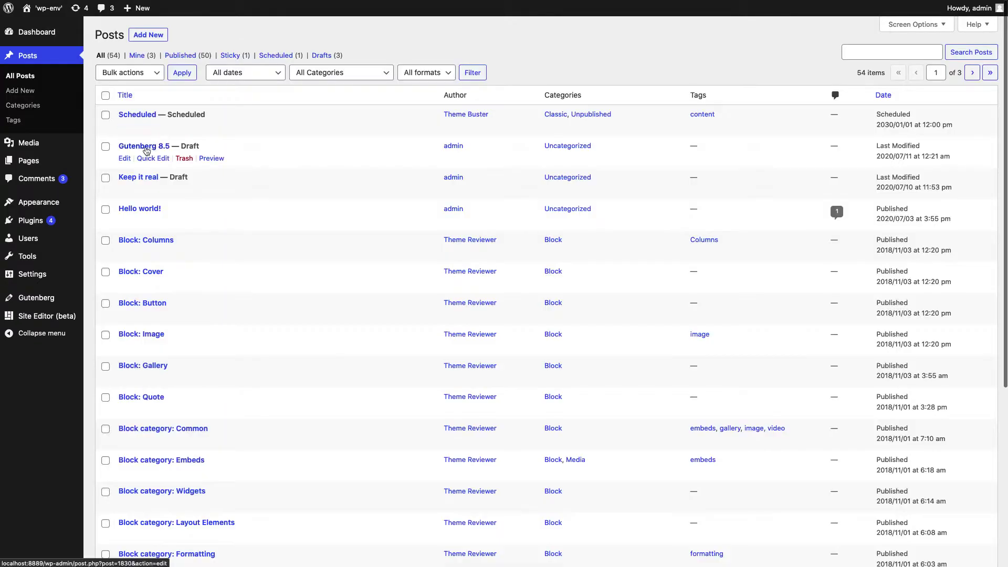
left_click(139, 150)
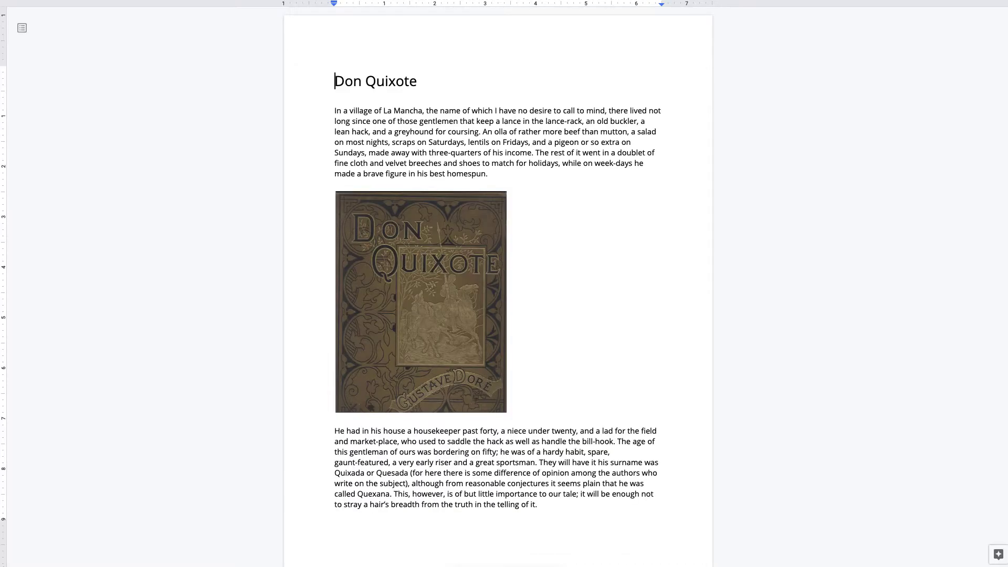
- Copy the entire Don Quixote document, including its image, and paste it into the empty body of the Gutenberg 8.5 post
scroll(470, 184, "down", 10)
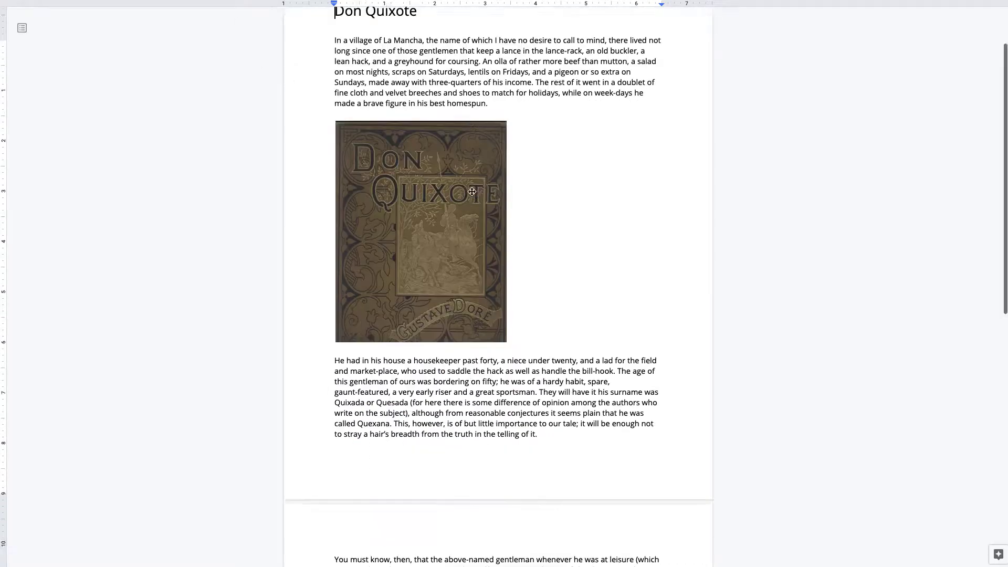
key("ctrl+a")
scroll(503, 270, "up", 7)
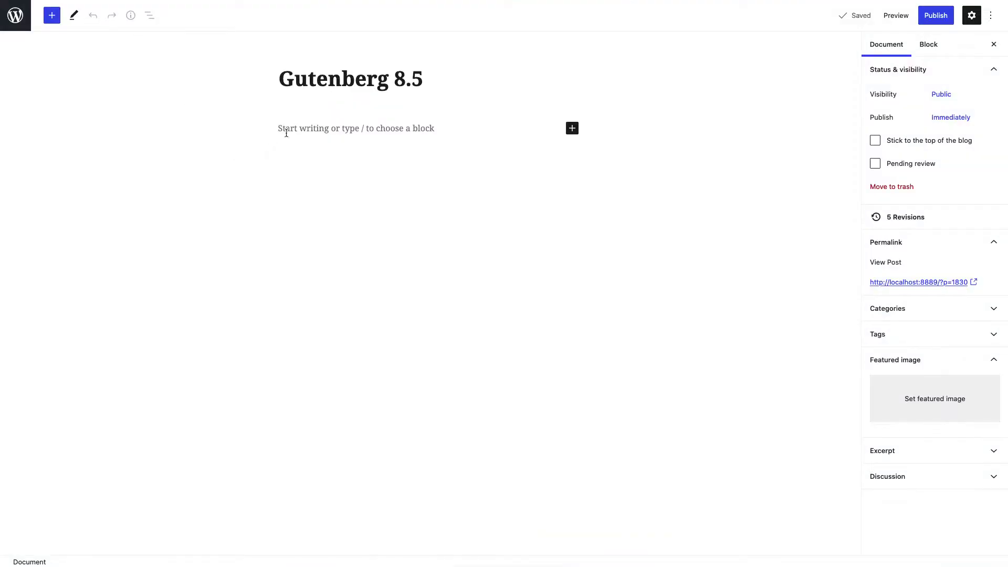
left_click(289, 132)
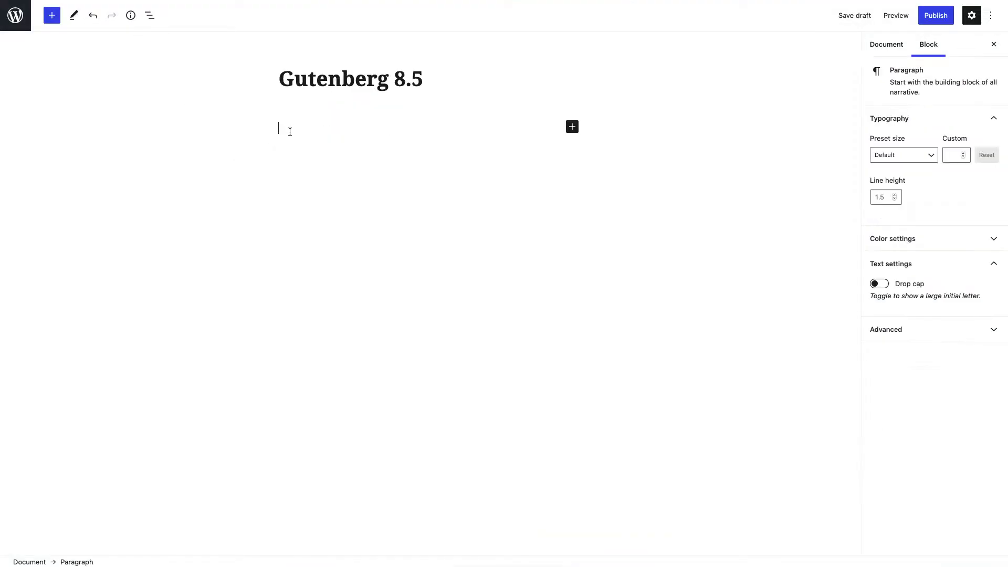
key("ctrl+v")
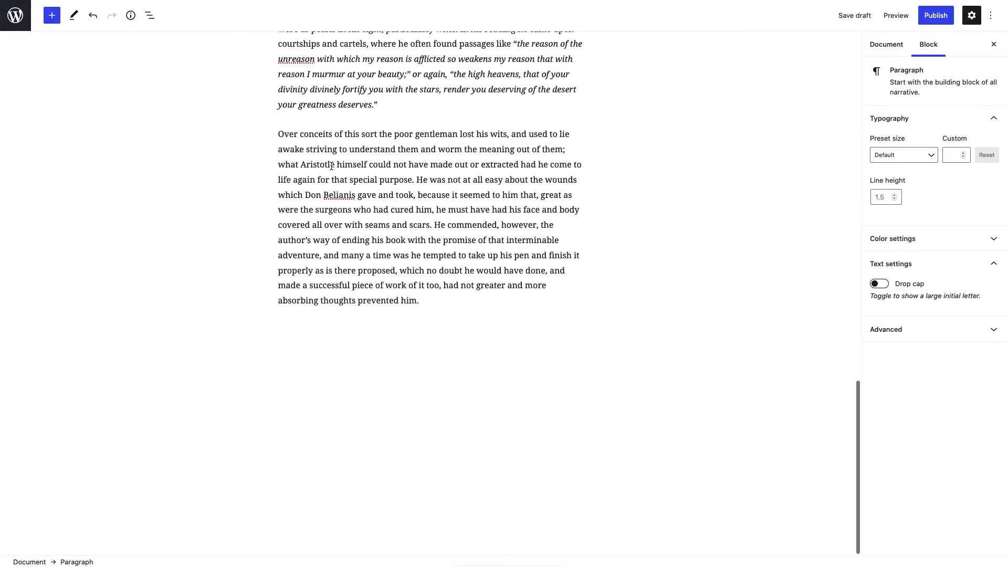
- Upload the pasted Don Quixote cover image to the media library
scroll(332, 169, "up", 10)
scroll(331, 169, "up", 7)
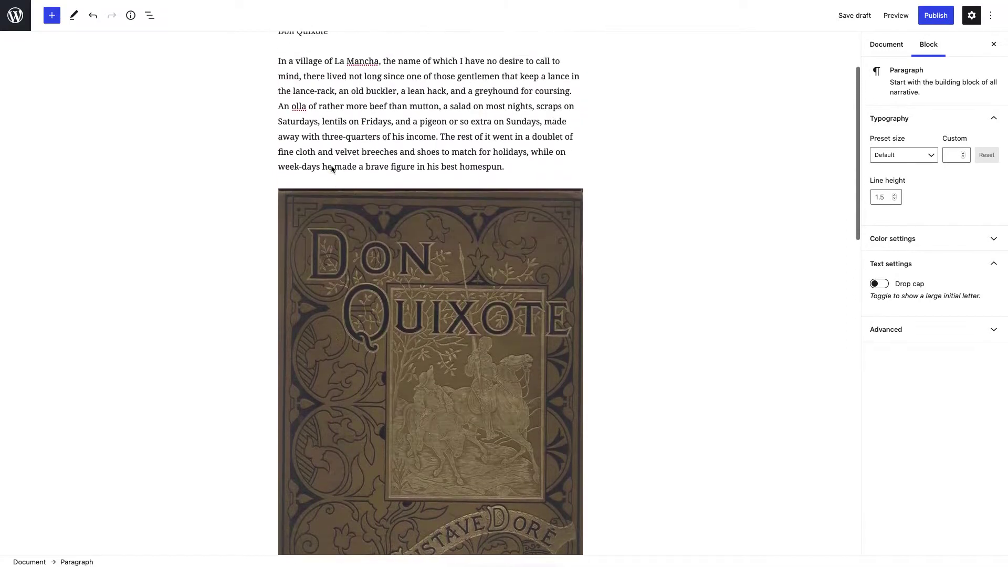
left_click(380, 317)
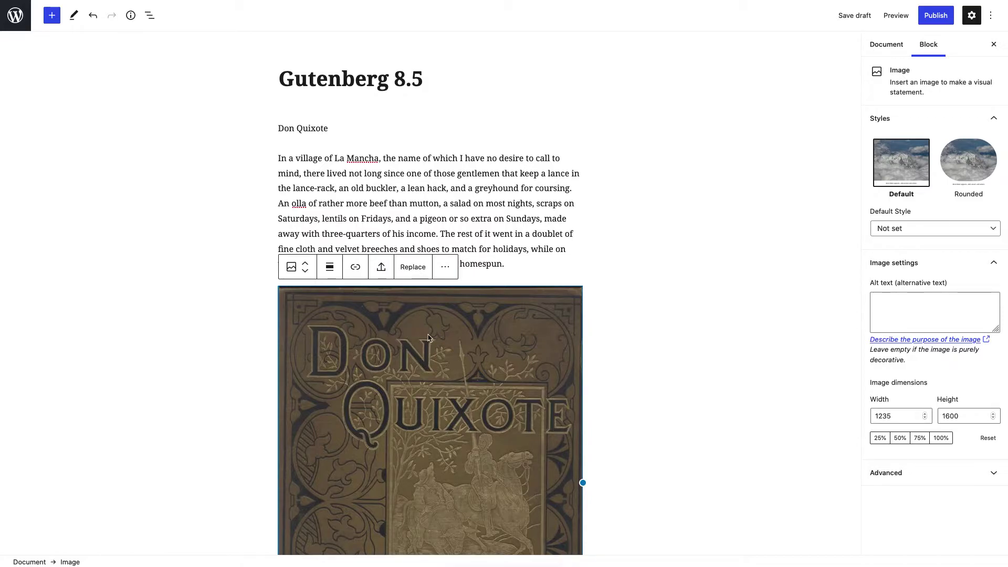
scroll(425, 338, "down", 3)
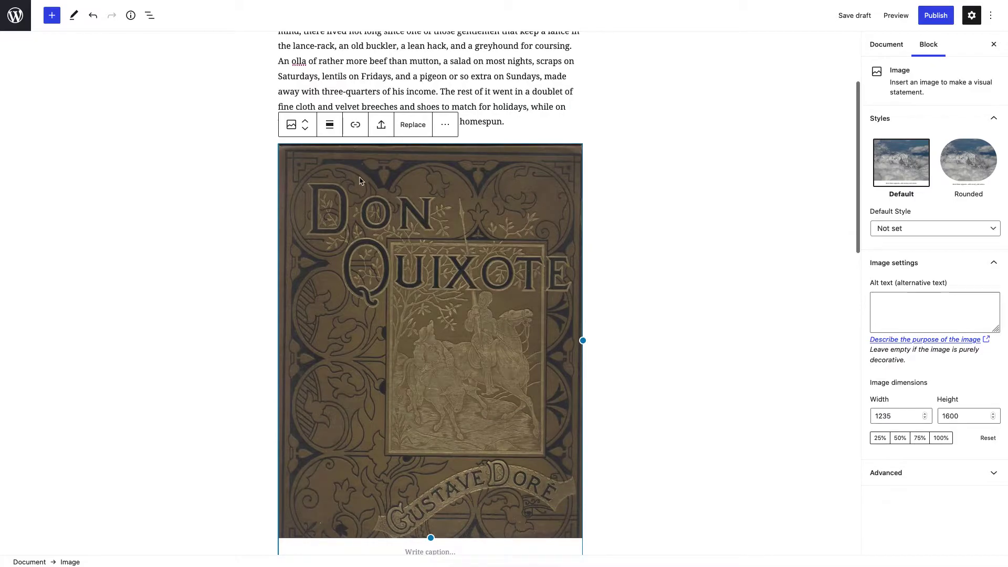
left_click(383, 128)
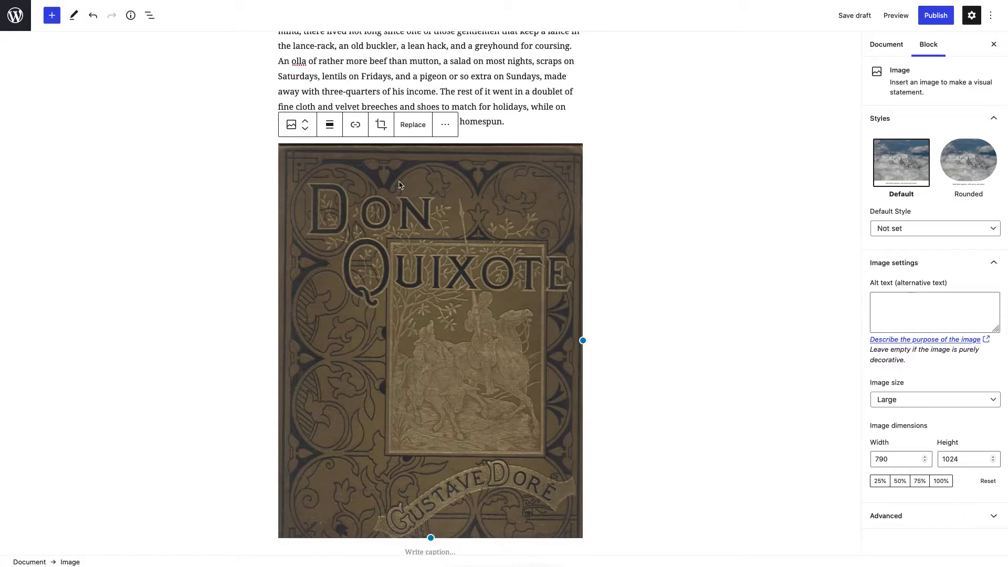
- Insert a Gallery block below the paragraph ending "in the telling of it."
scroll(399, 185, "down", 10)
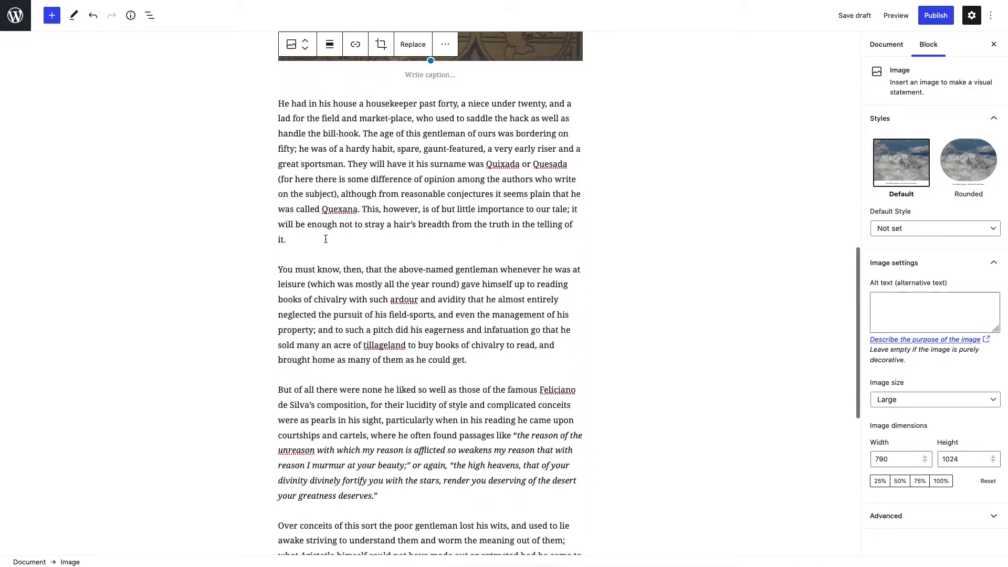
left_click(325, 239)
key("Return")
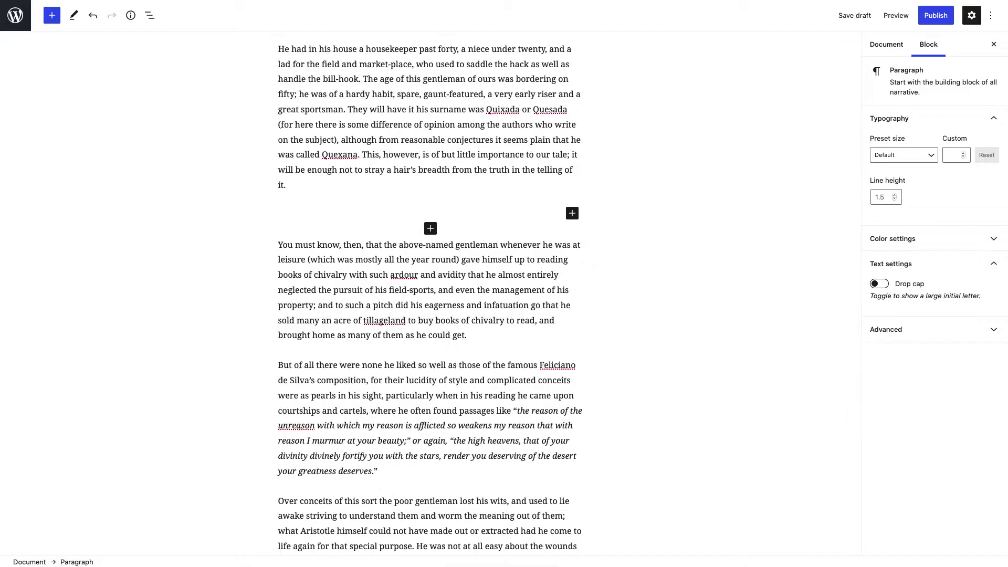
type("/gall")
key("Return")
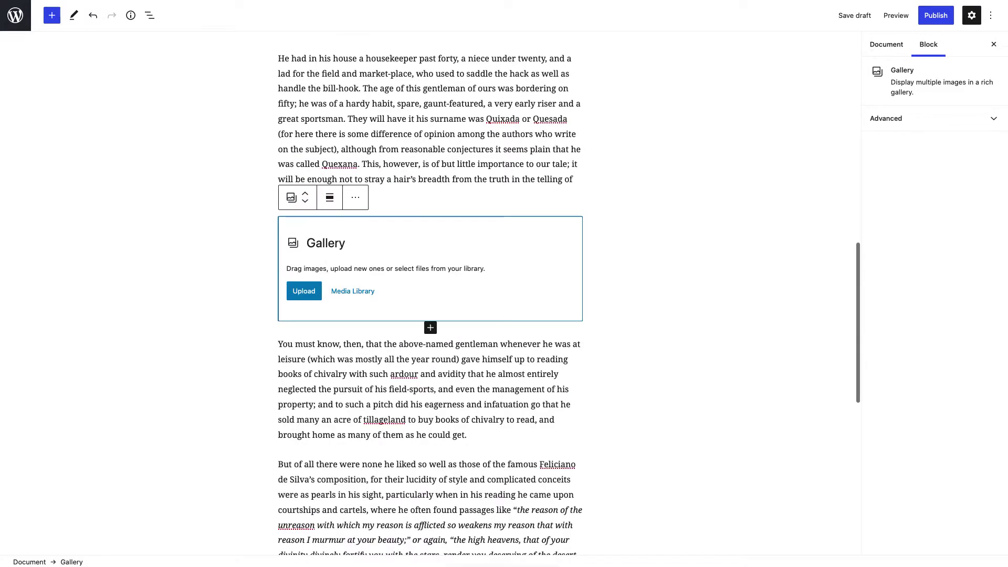
- Fill the gallery with the media library images quixote, quixote-3 and quixote-2
left_click(346, 290)
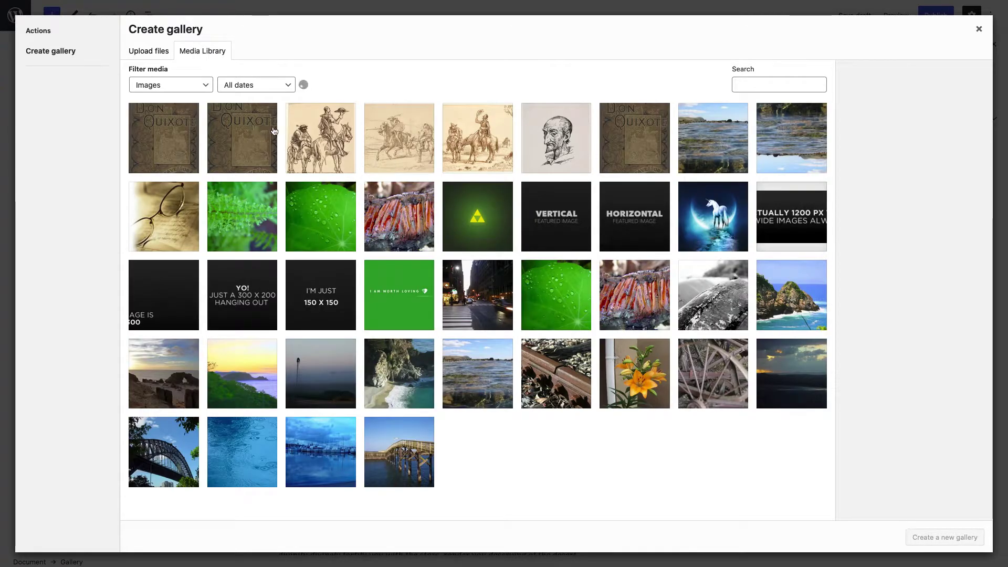
left_click(320, 138)
left_click(403, 154)
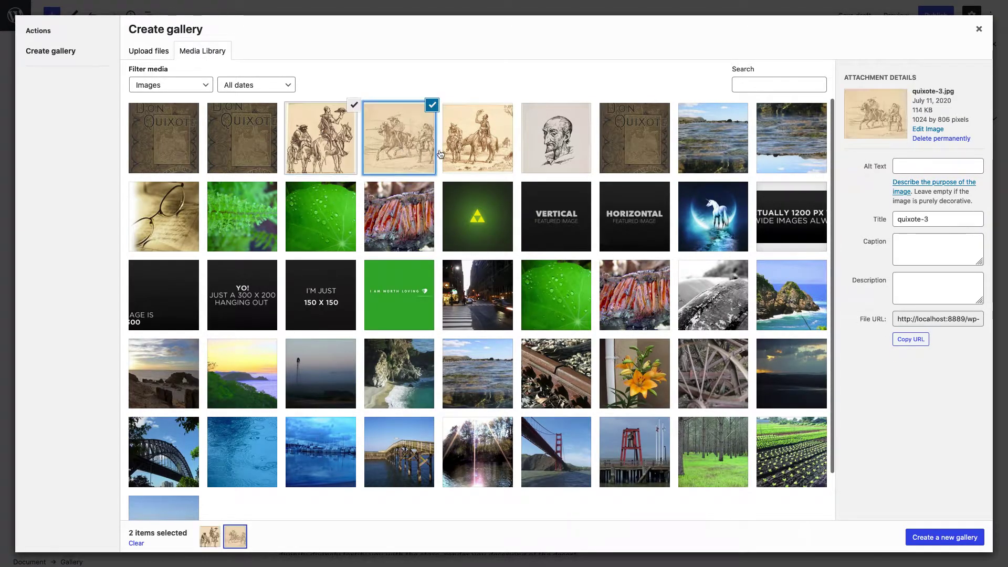
left_click(480, 156)
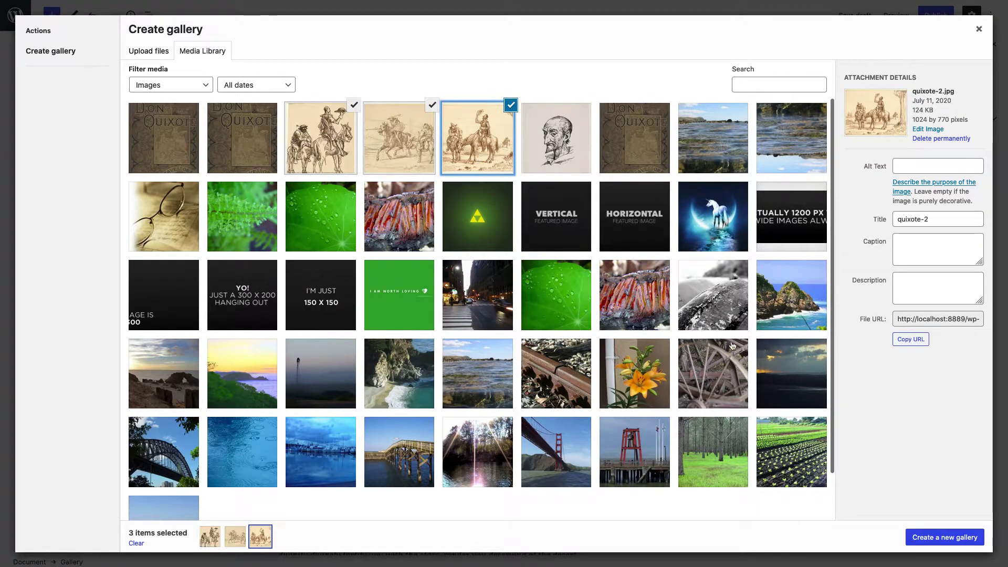
left_click(916, 537)
left_click(937, 539)
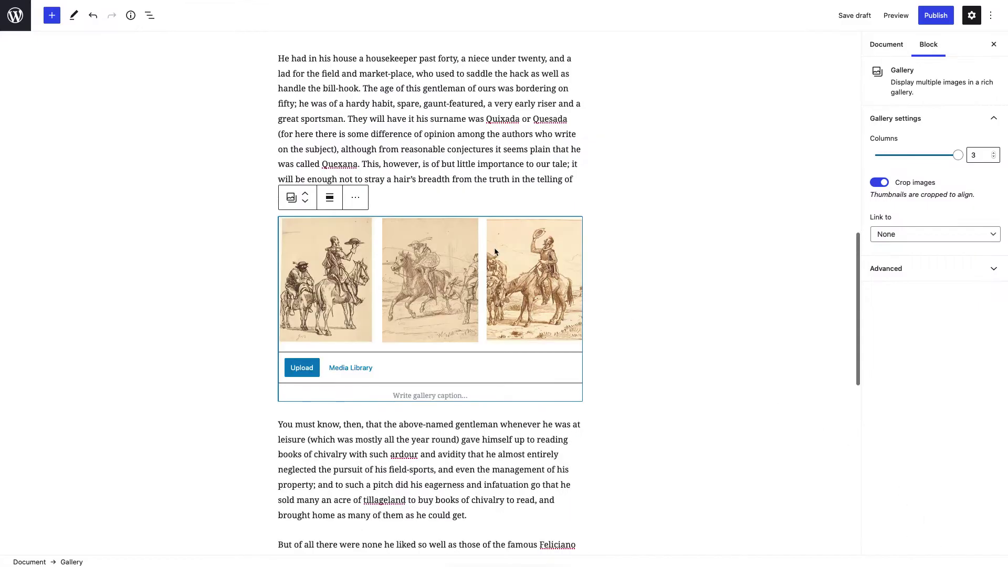
- Replace the gallery's first image with the don-quixote portrait from the media library
left_click(334, 272)
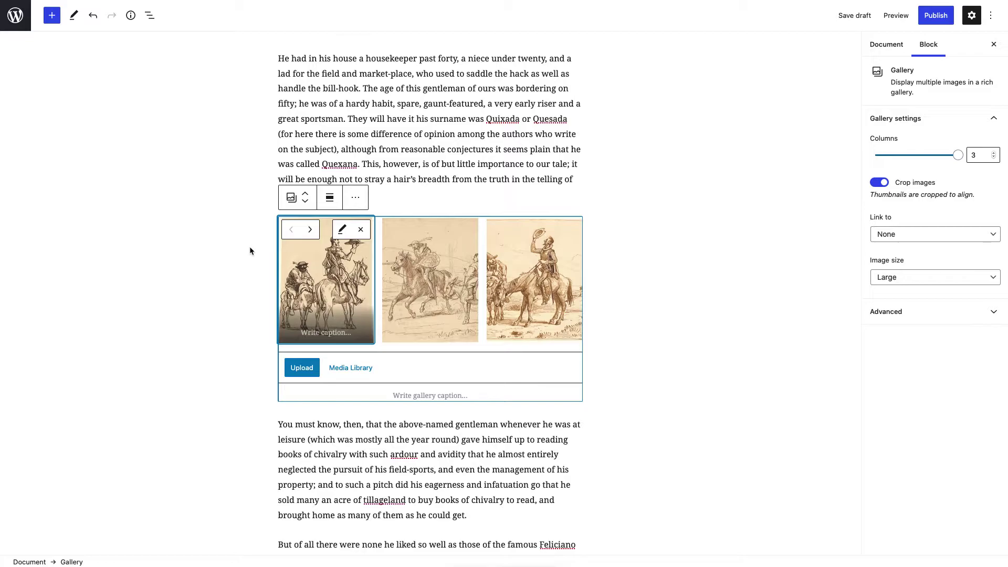
left_click(342, 229)
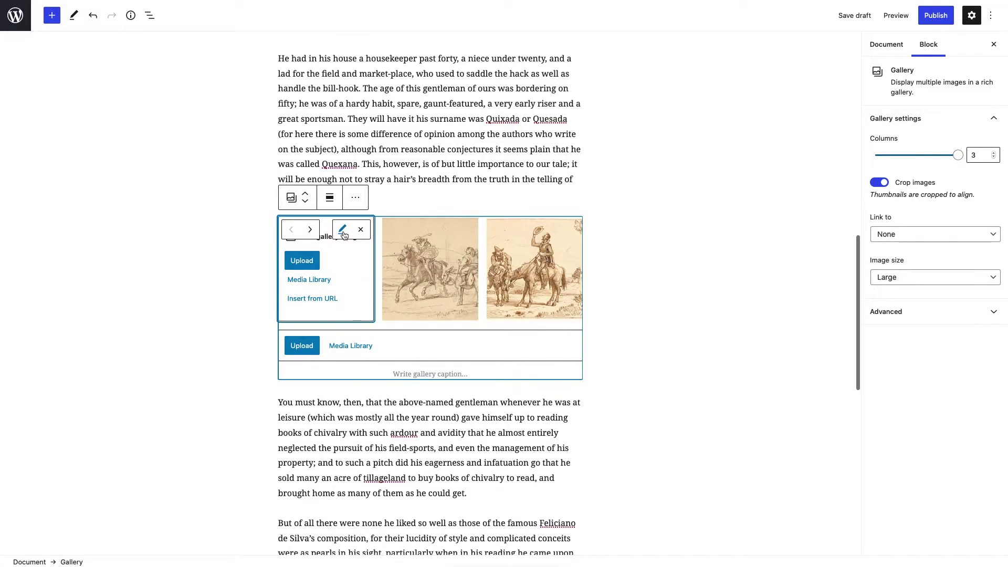
left_click(315, 280)
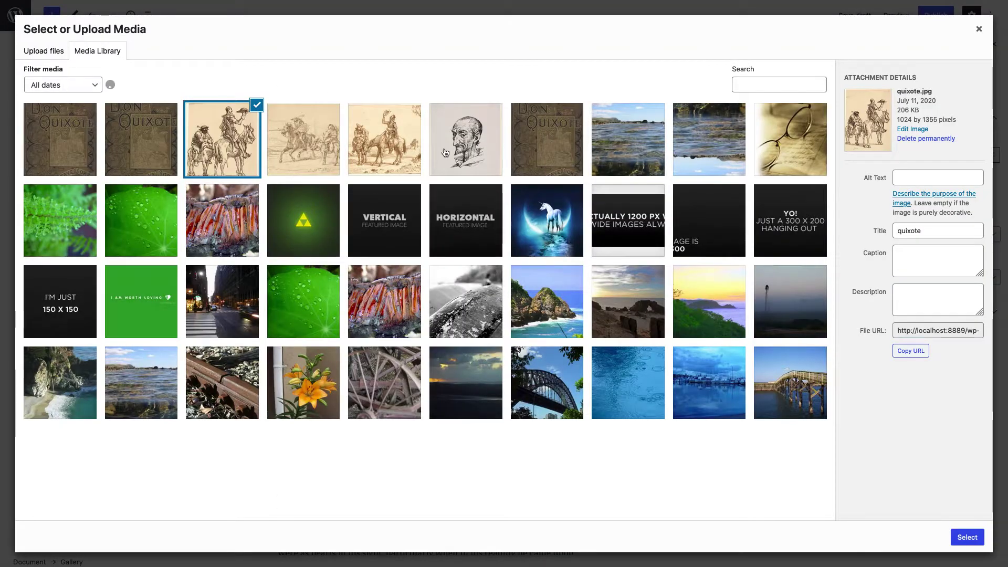
left_click(445, 152)
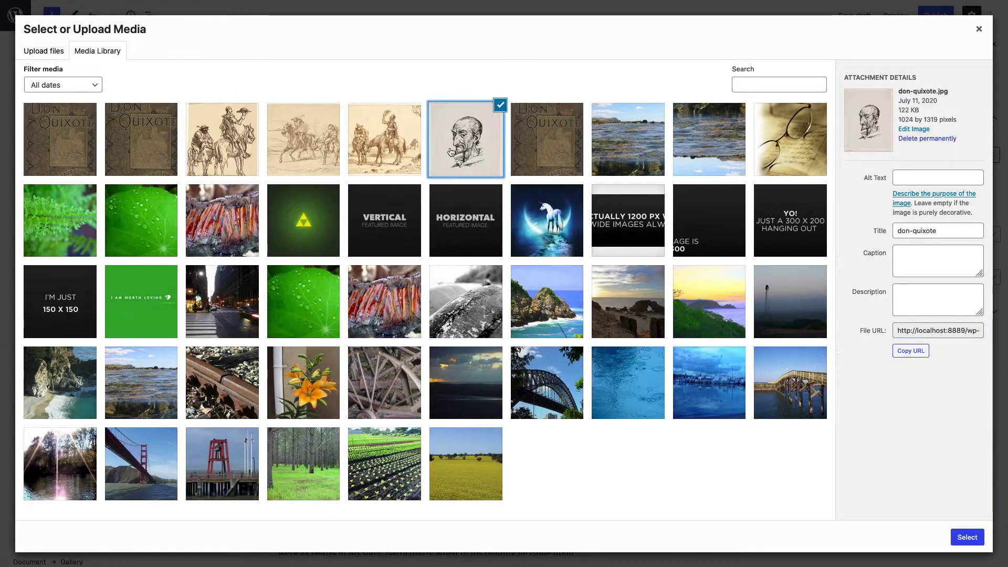
left_click(967, 537)
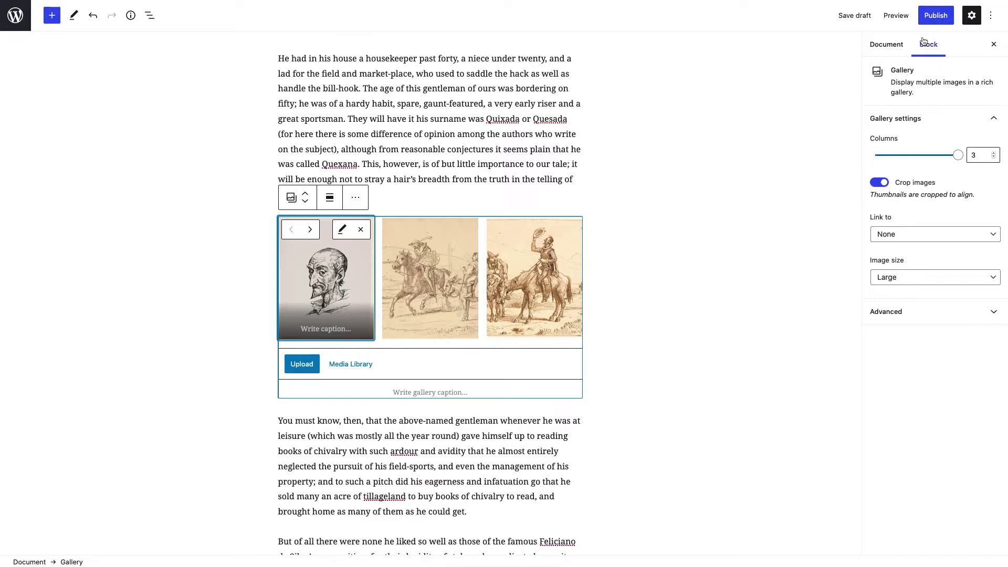
left_click(606, 210)
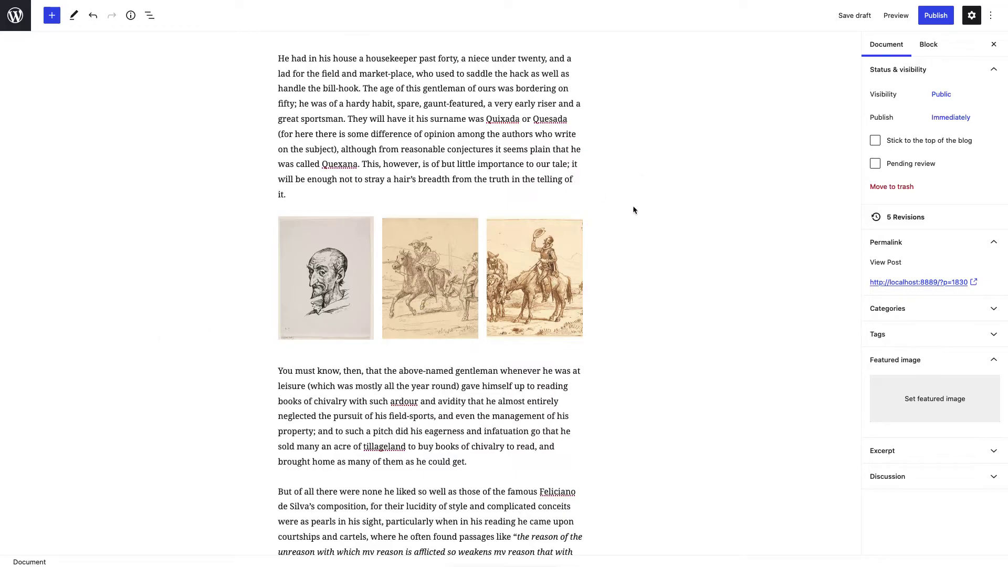
- Move the "He had in his house" paragraph and the gallery together to just above the "Over conceits of this sort" paragraph
scroll(634, 212, "down", 3)
scroll(634, 212, "up", 4)
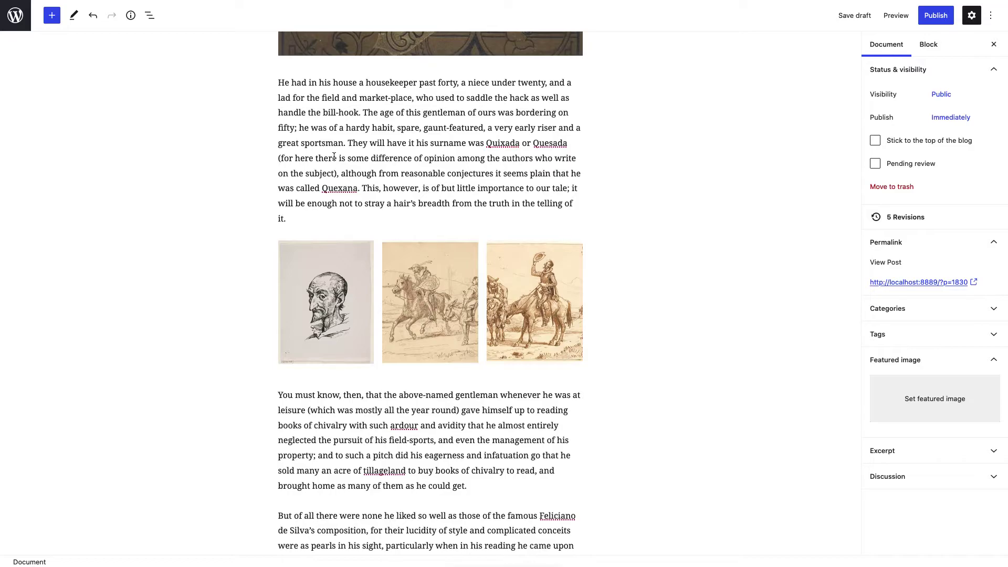
left_click_drag(322, 131, 371, 269)
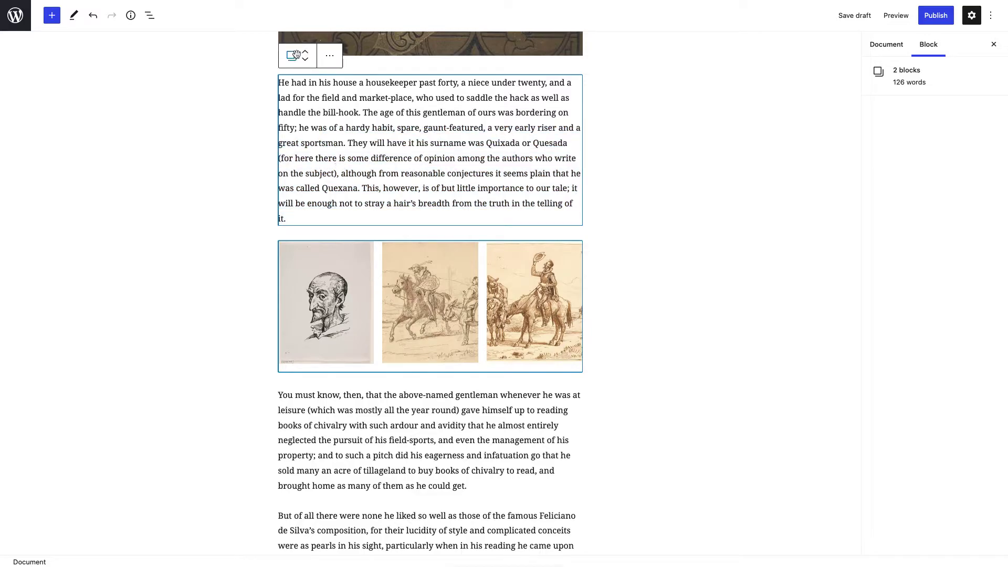
left_click_drag(290, 58, 347, 140)
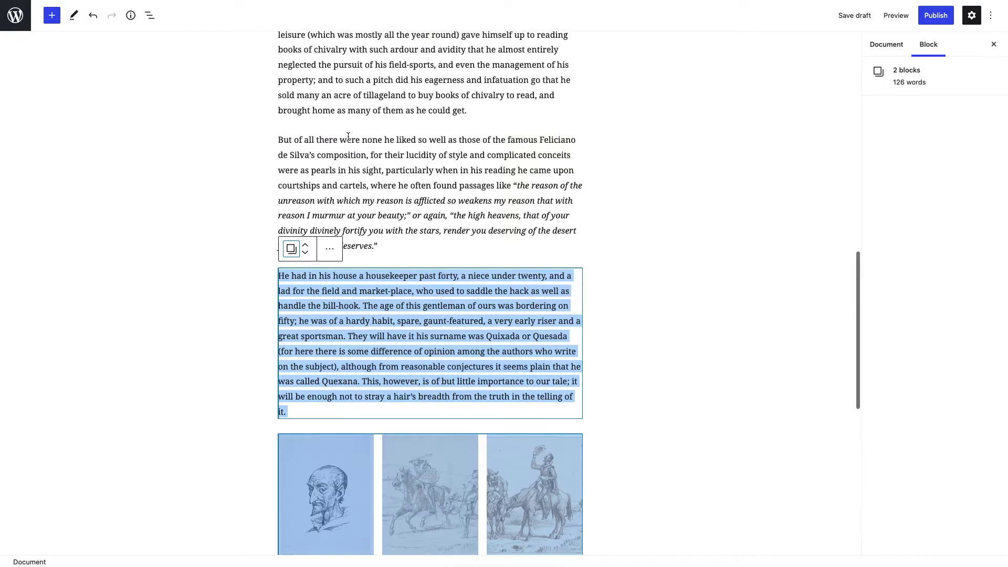
scroll(392, 278, "down", 3)
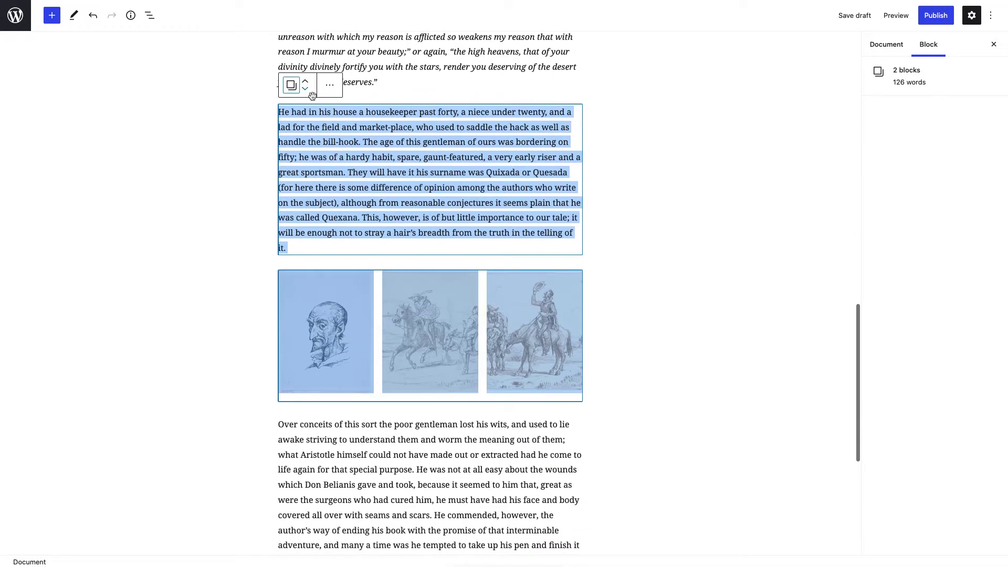
- Reselect the "He had in his house" paragraph with the gallery and move both up one position, above the "But of all there were none" paragraph
left_click(392, 77)
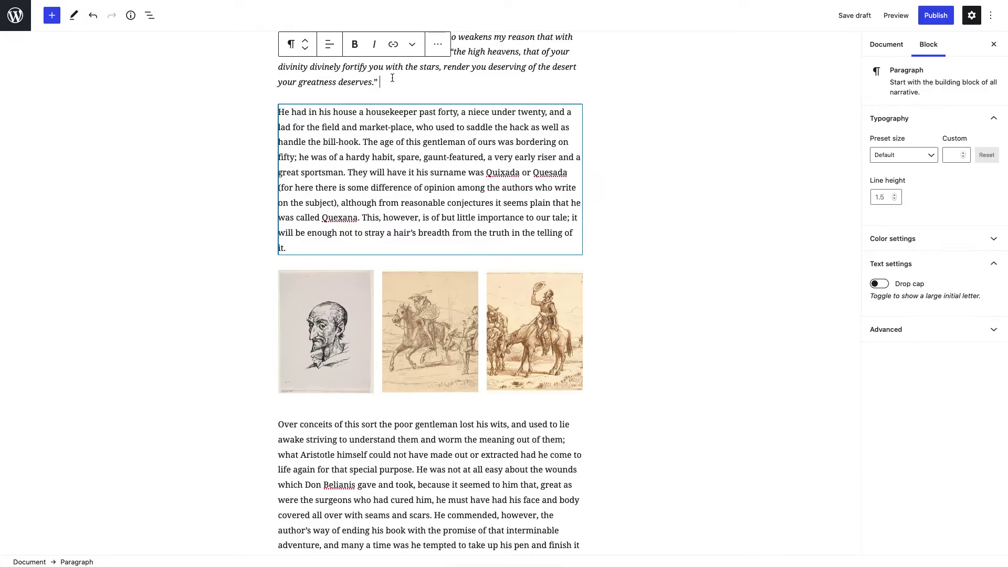
left_click(350, 143)
left_click(308, 331, "shift")
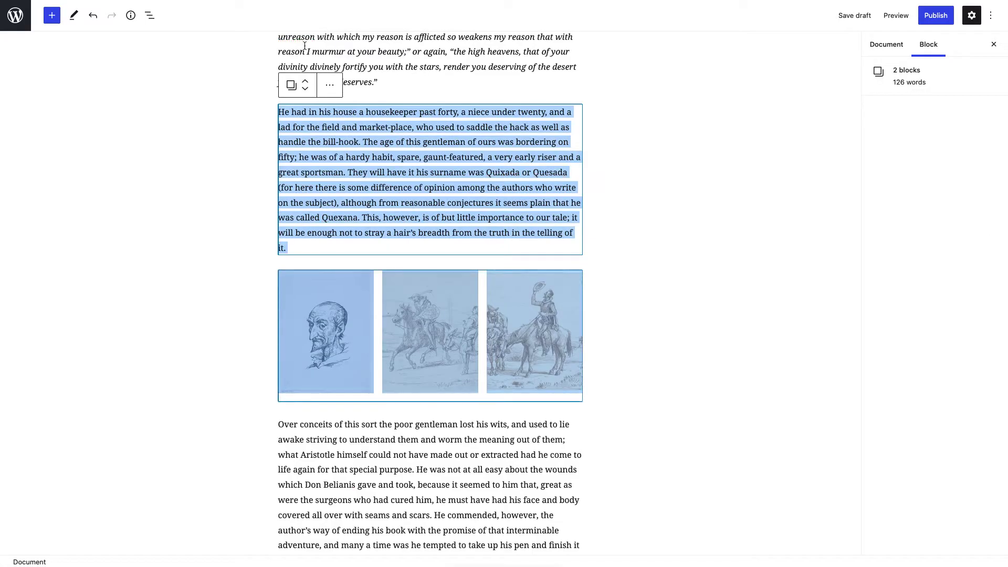
left_click(305, 80)
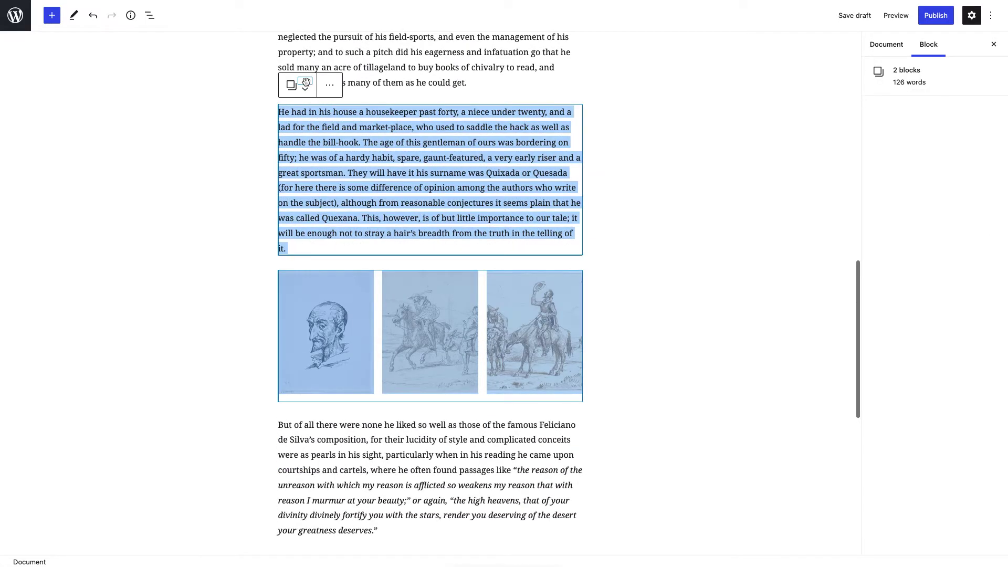
left_click(478, 84)
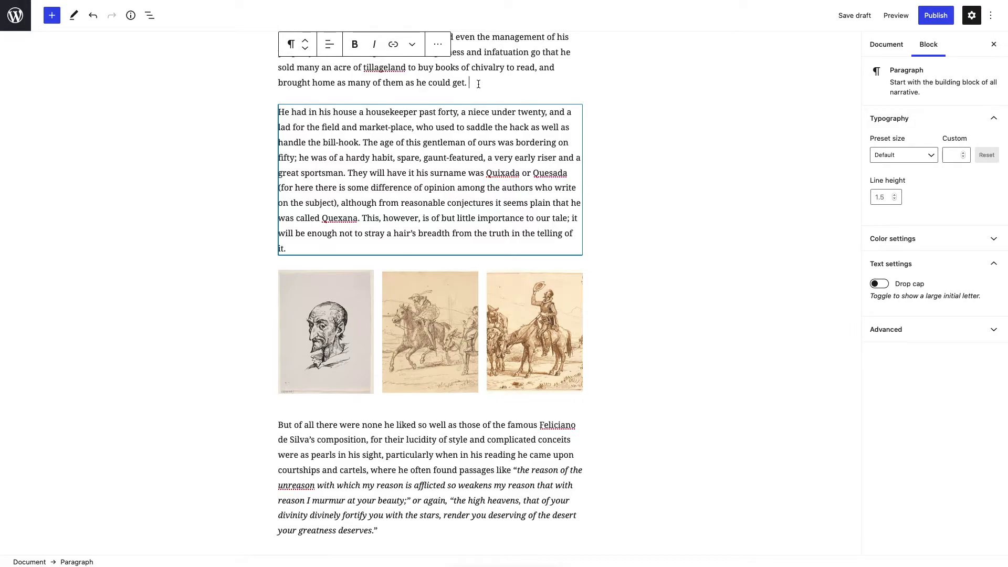
- Start cropping the Don Quixote cover image and look through its zoom and aspect ratio options
scroll(457, 150, "up", 8)
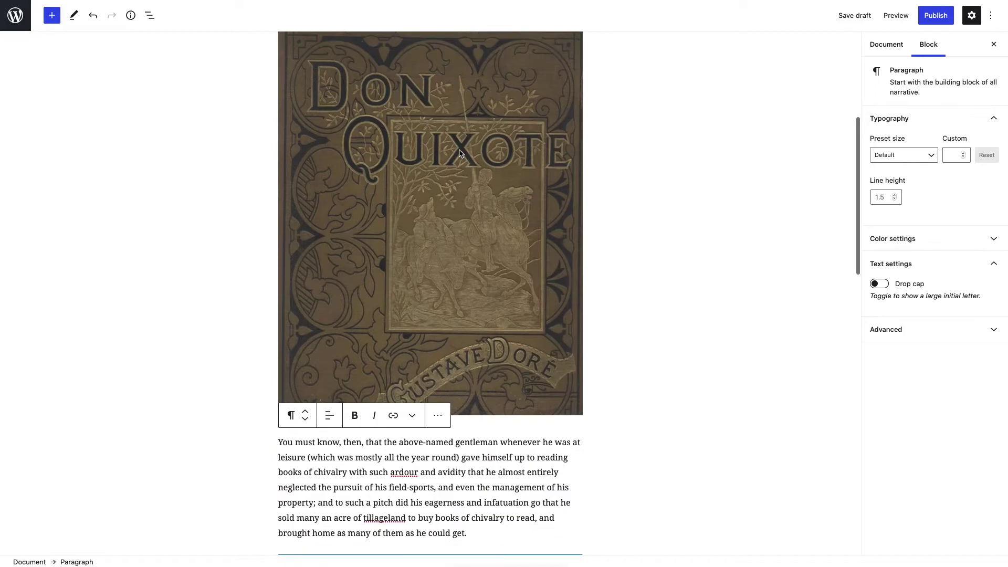
left_click(460, 153)
scroll(461, 153, "up", 2)
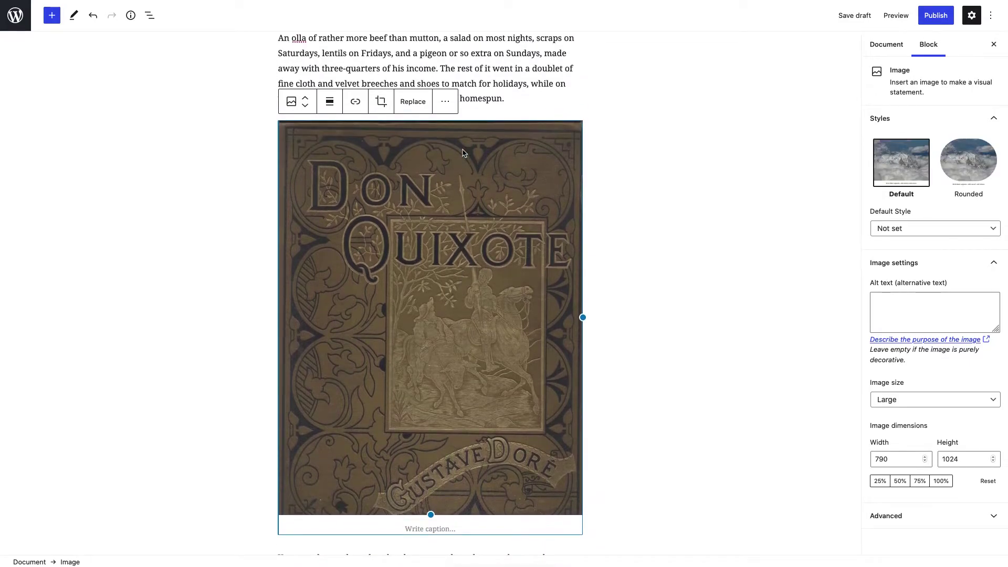
left_click(381, 103)
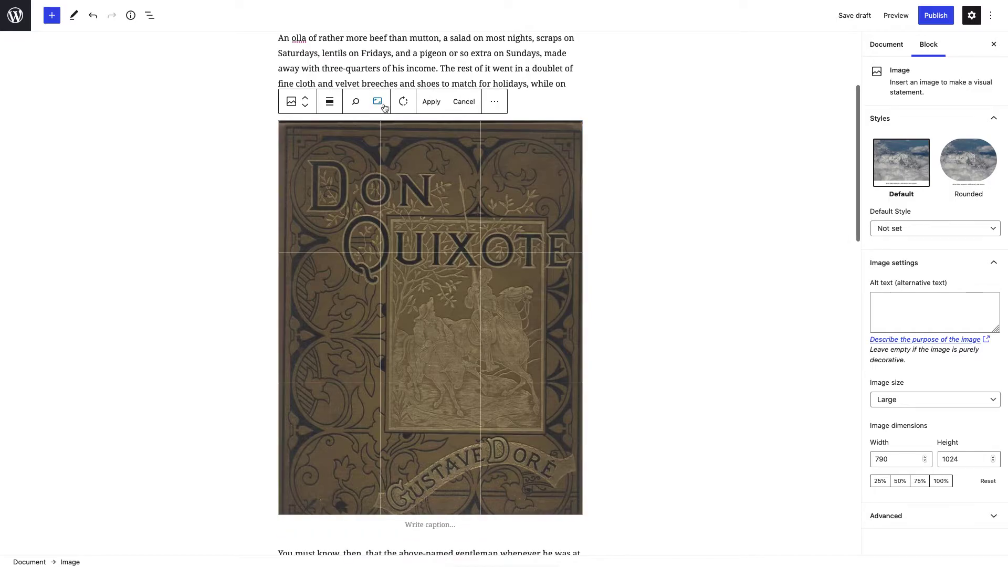
left_click(354, 104)
mouse_move(356, 137)
left_mouse_down()
mouse_move(393, 136)
mouse_move(356, 137)
left_mouse_up()
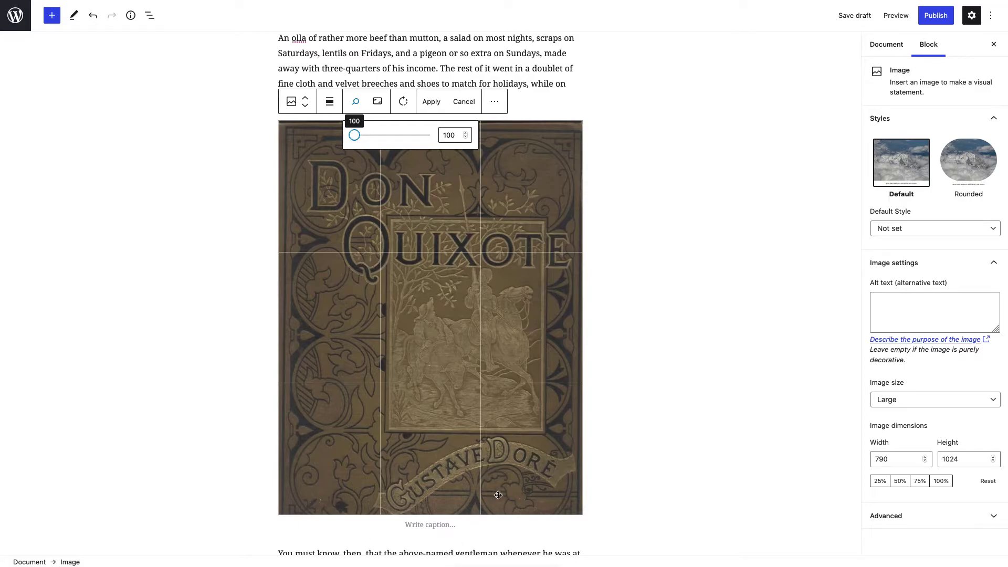
left_click(376, 103)
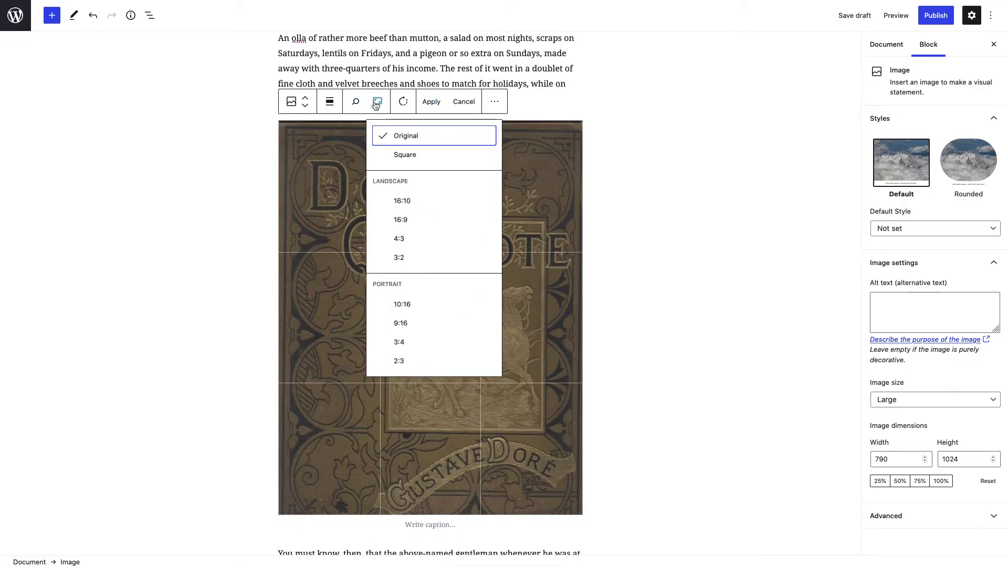
- Rotate the Don Quixote cover image through a full turn in quarter-turn steps
left_click(404, 102)
left_click(405, 103)
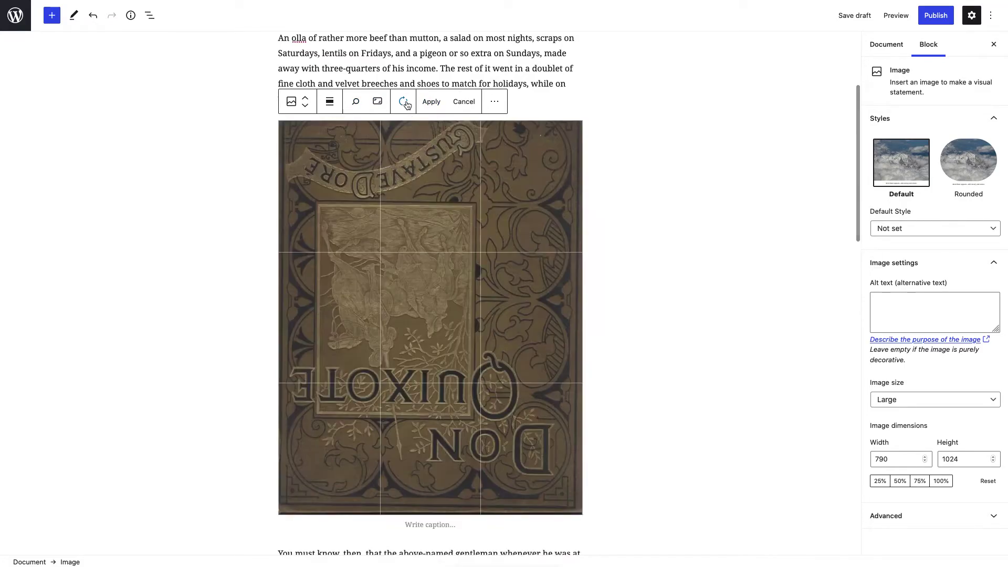
left_click(405, 103)
left_click(405, 104)
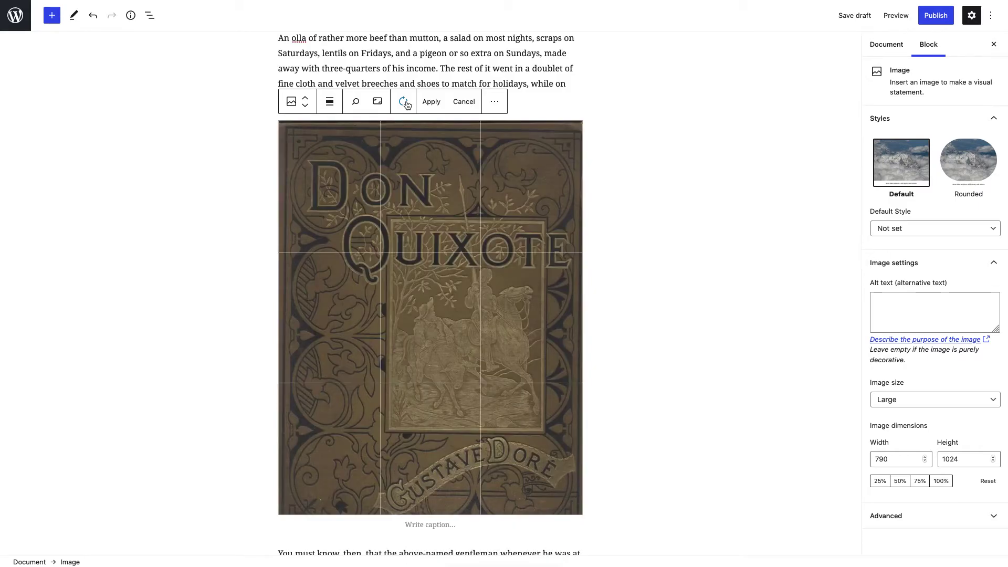
- Zoom in slightly on the cover image within its crop frame and apply the crop
left_click(355, 102)
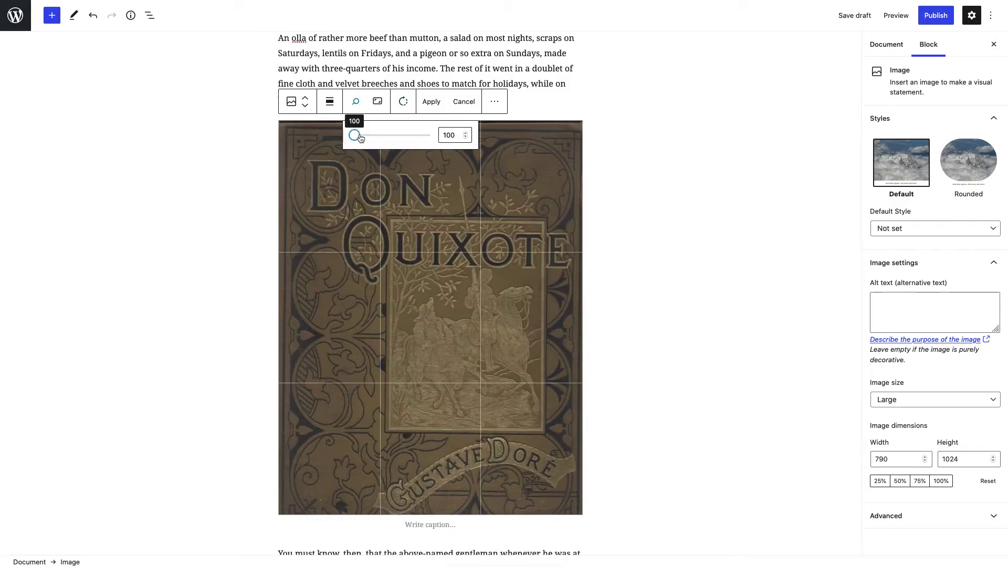
left_click(426, 101)
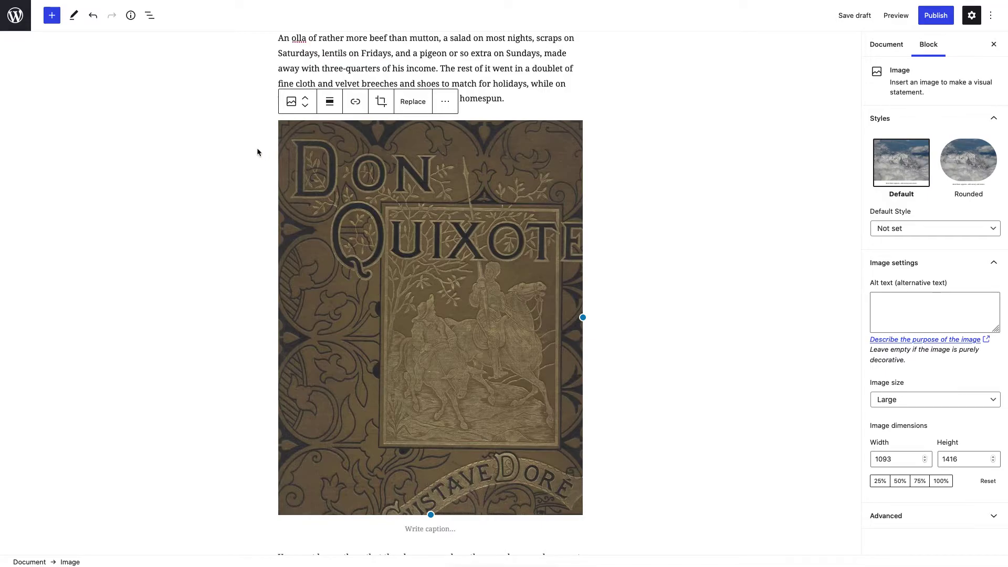
- Search the block library for "p5" to look at the installable blocks, and clear the search
left_click(51, 16)
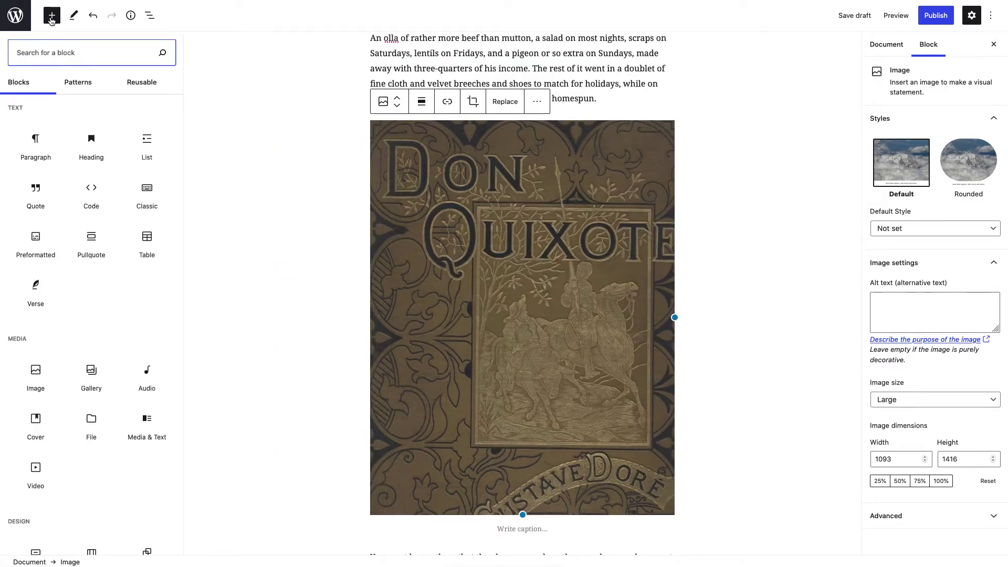
type("p5")
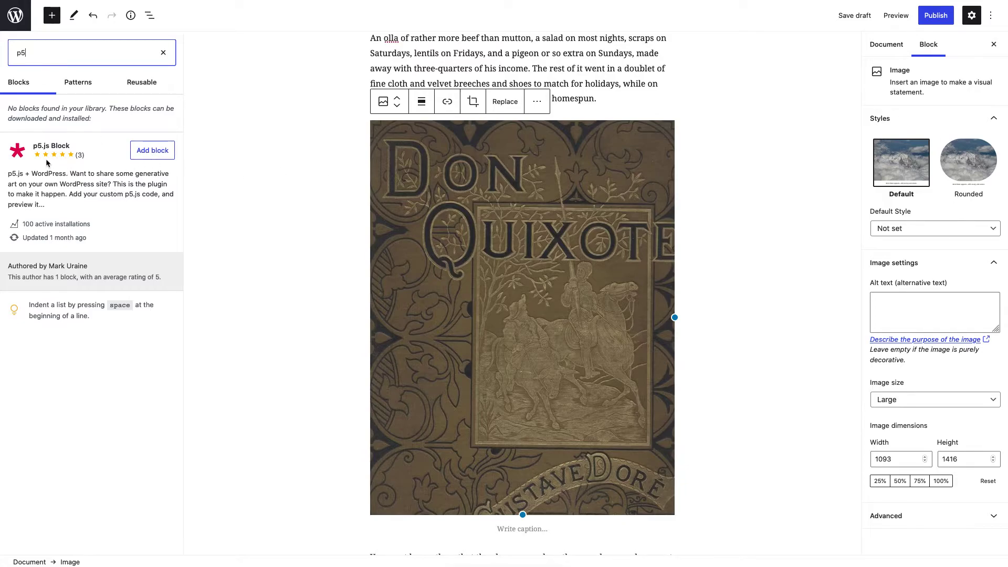
left_click(163, 53)
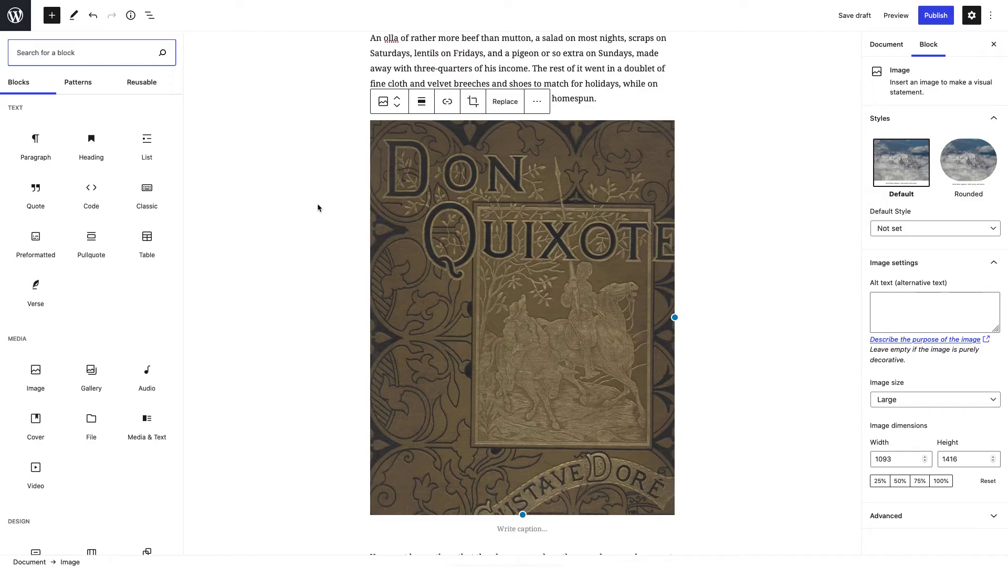
- Look at the transform and style options available for the Don Quixote cover image block
left_click(279, 203)
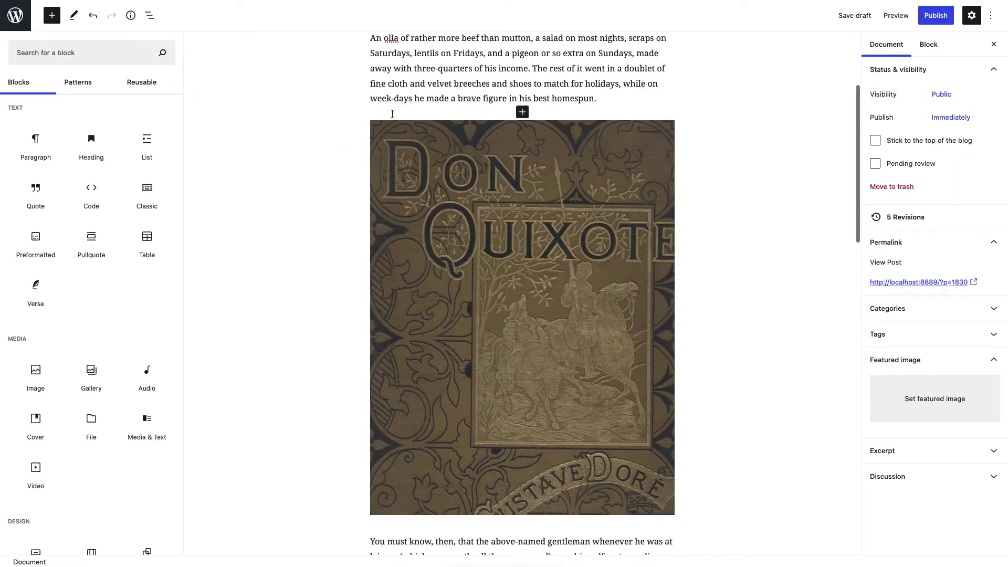
left_click(398, 140)
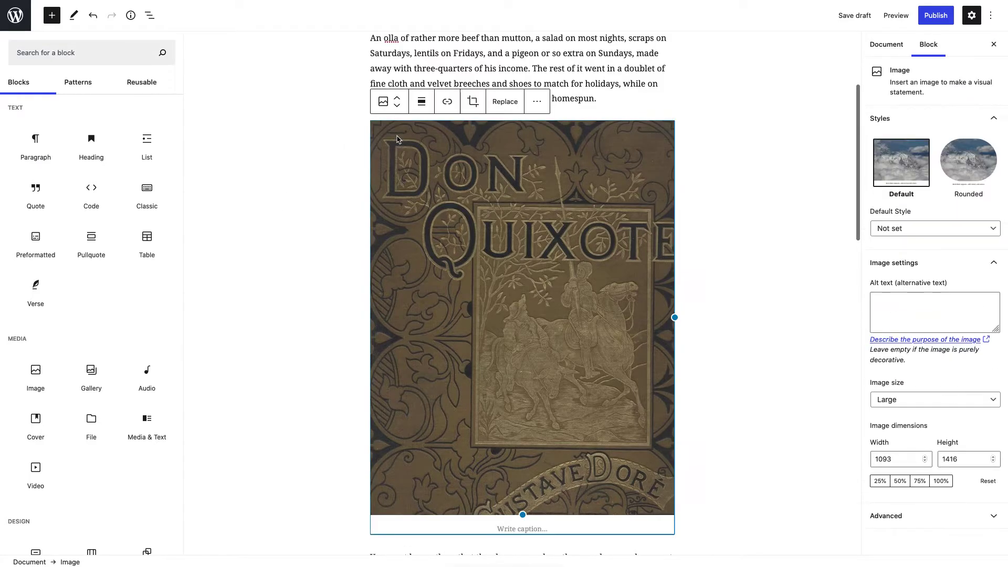
left_click(382, 102)
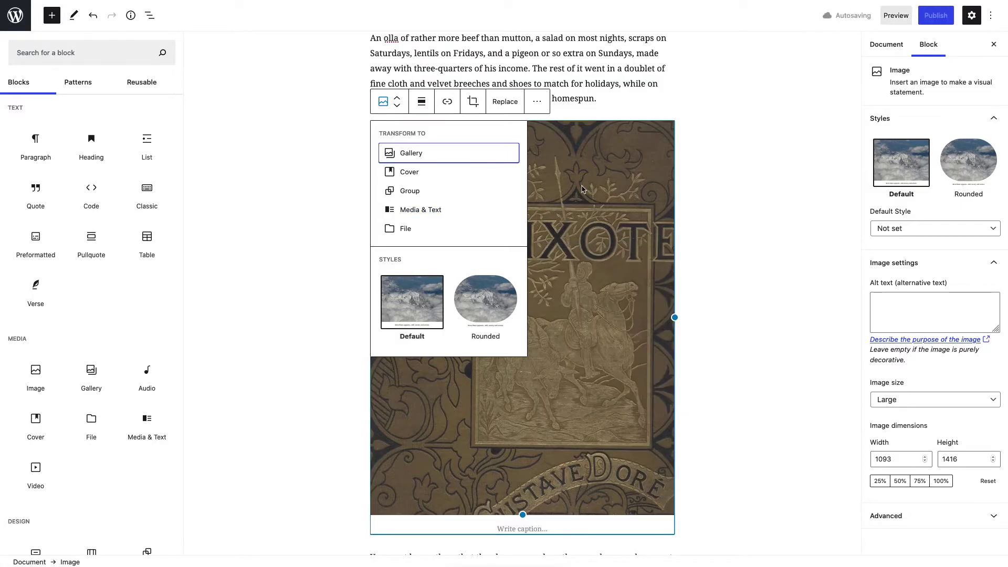
left_click(337, 191)
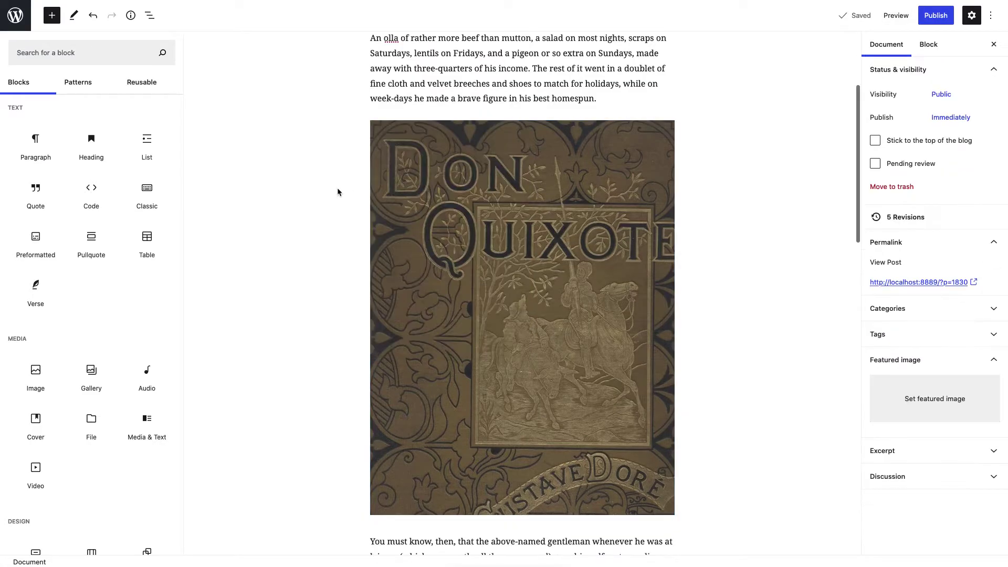
- Browse the full block library and insert the reusable block "my great gallery" at the end of the post
mouse_move(523, 112)
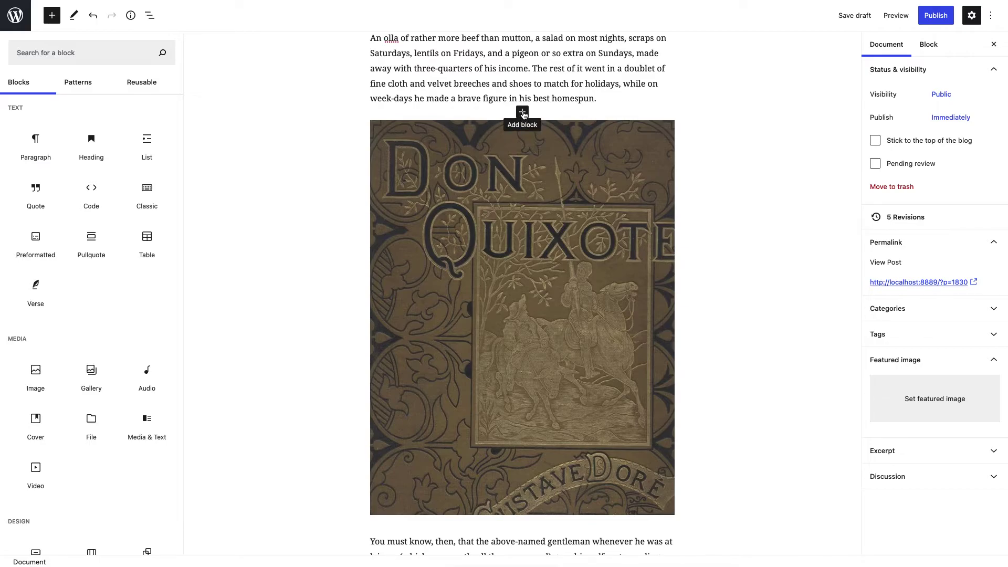
left_click(523, 111)
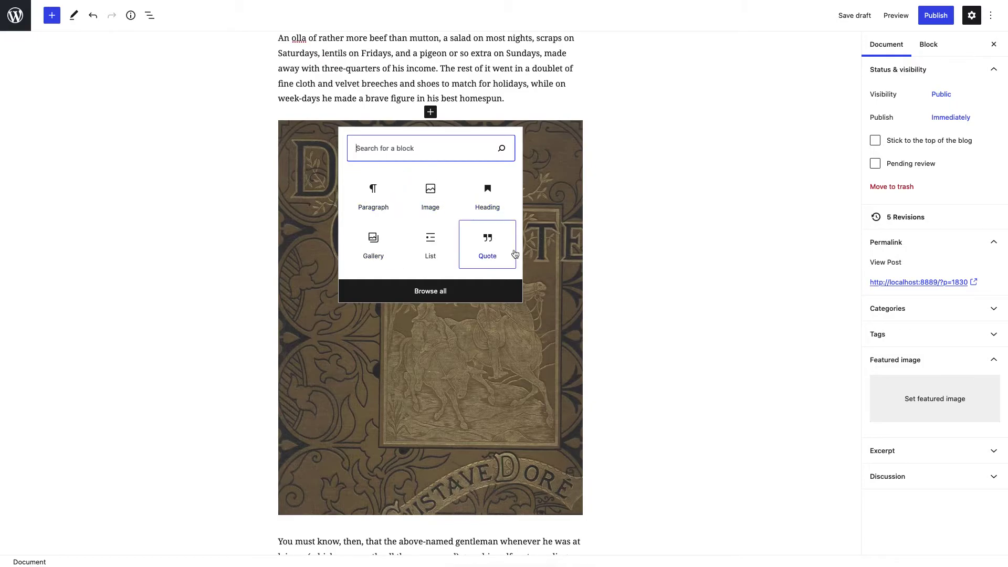
left_click(421, 292)
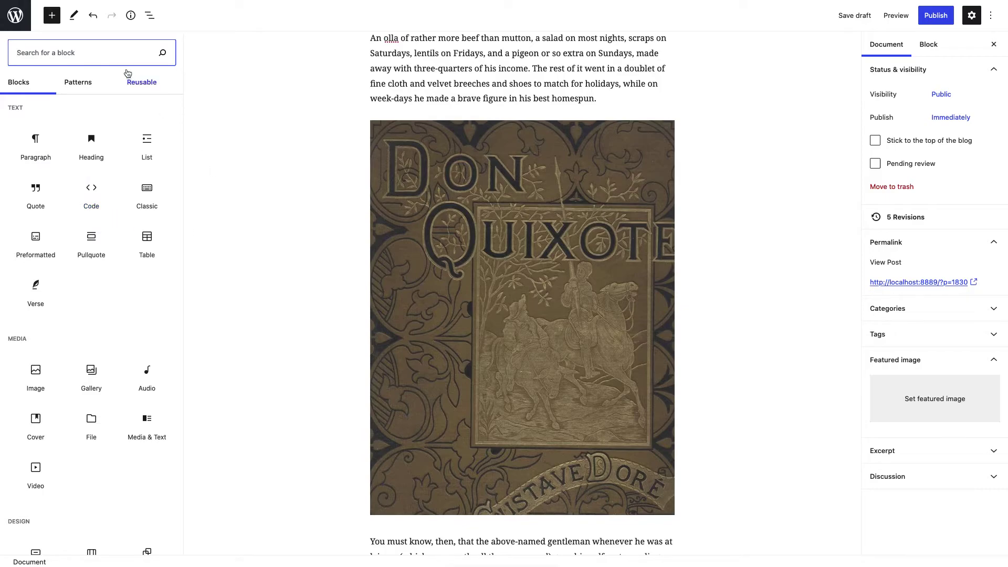
left_click(143, 86)
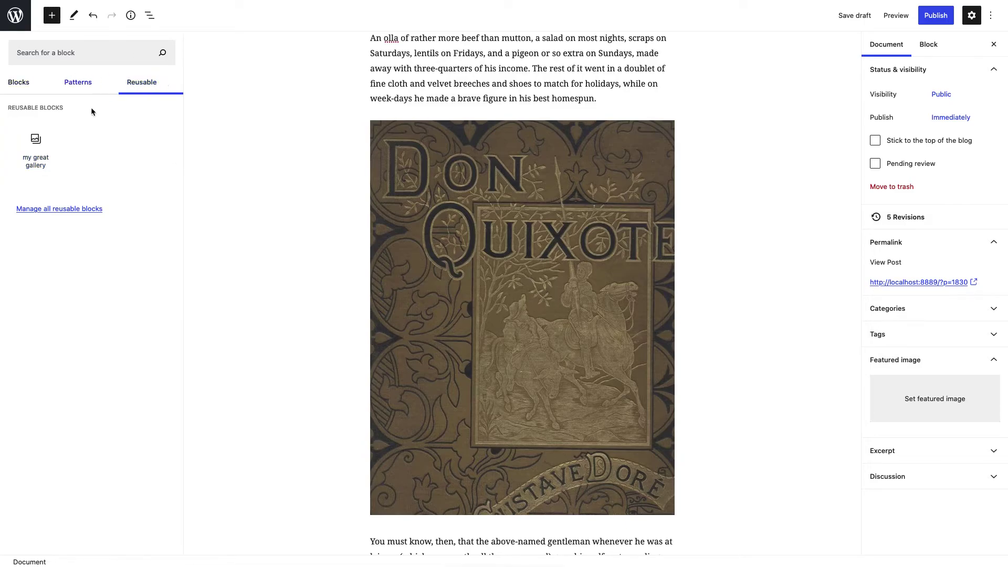
left_click(45, 159)
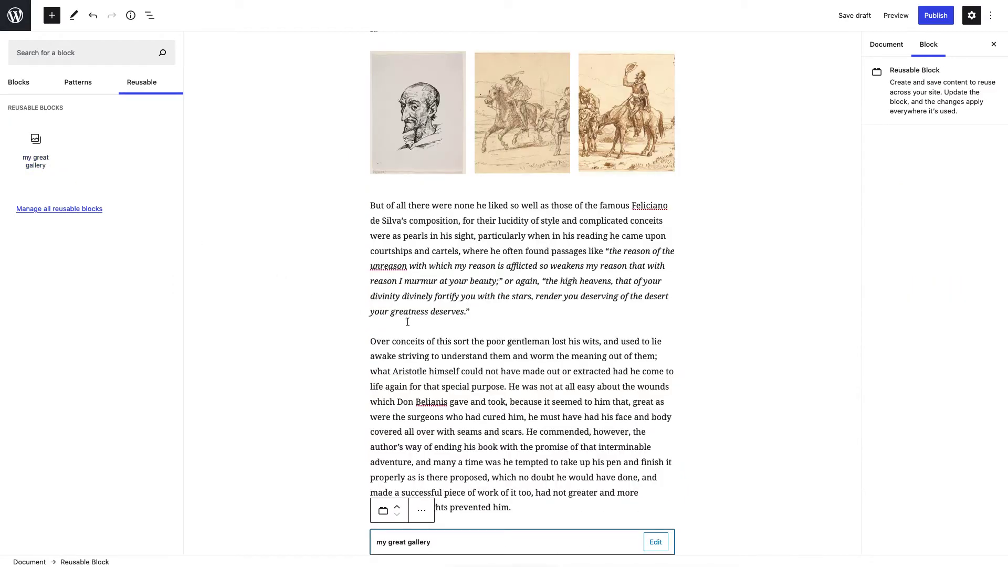
- Rename the inserted reusable block to "my gallery" and save it
scroll(407, 321, "down", 6)
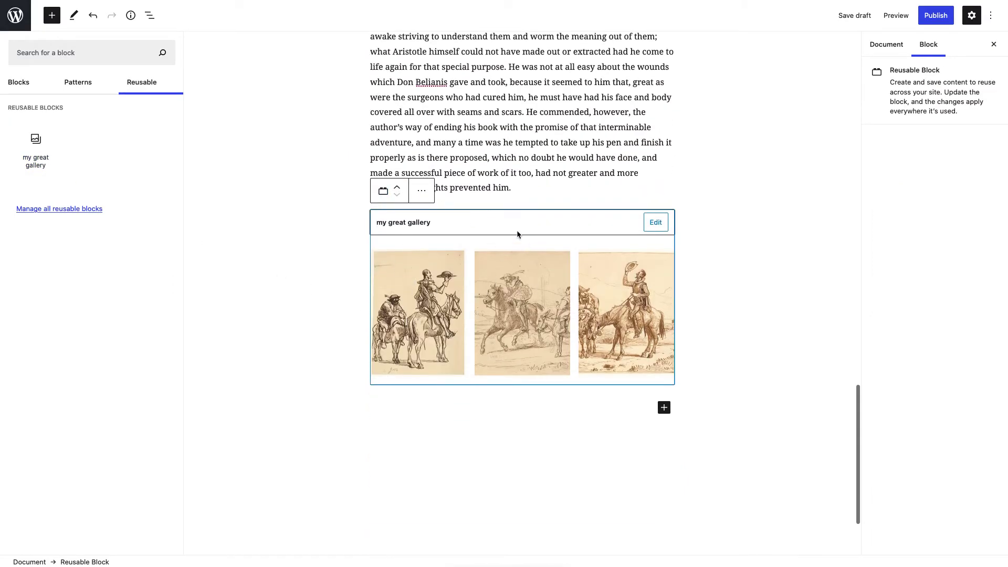
left_click(655, 222)
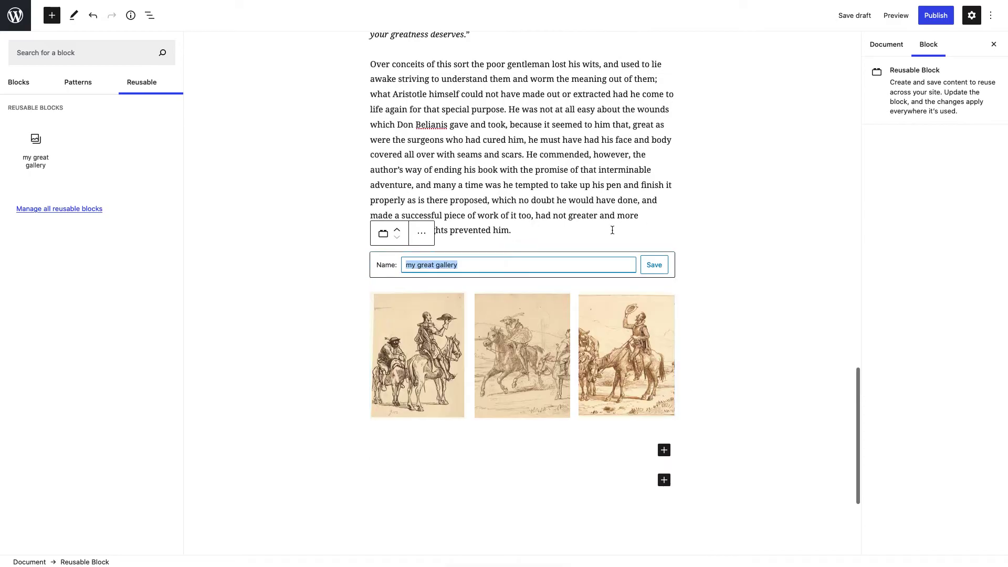
double_click(430, 264)
key("BackSpace")
key("BackSpace")
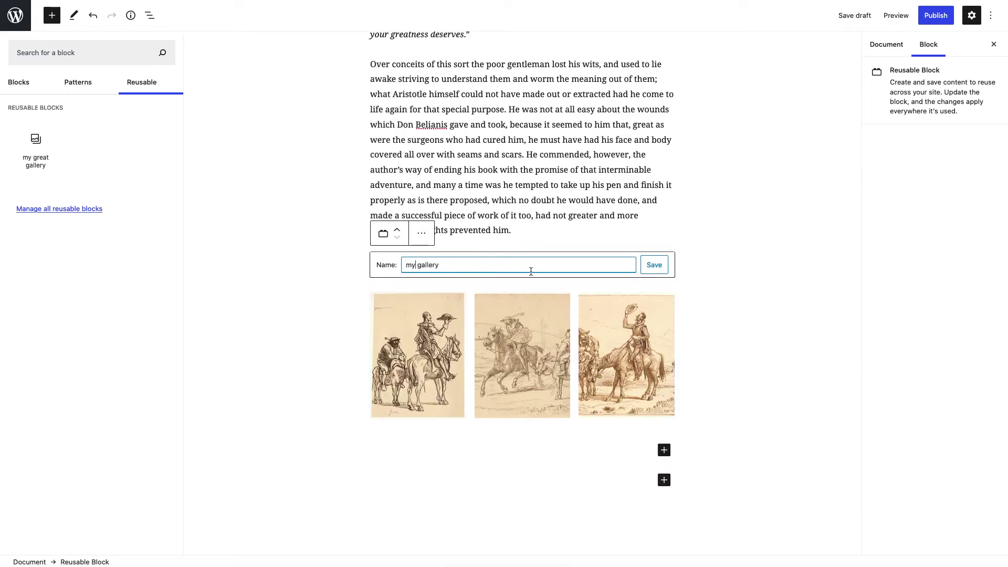
left_click(653, 267)
mouse_move(48, 168)
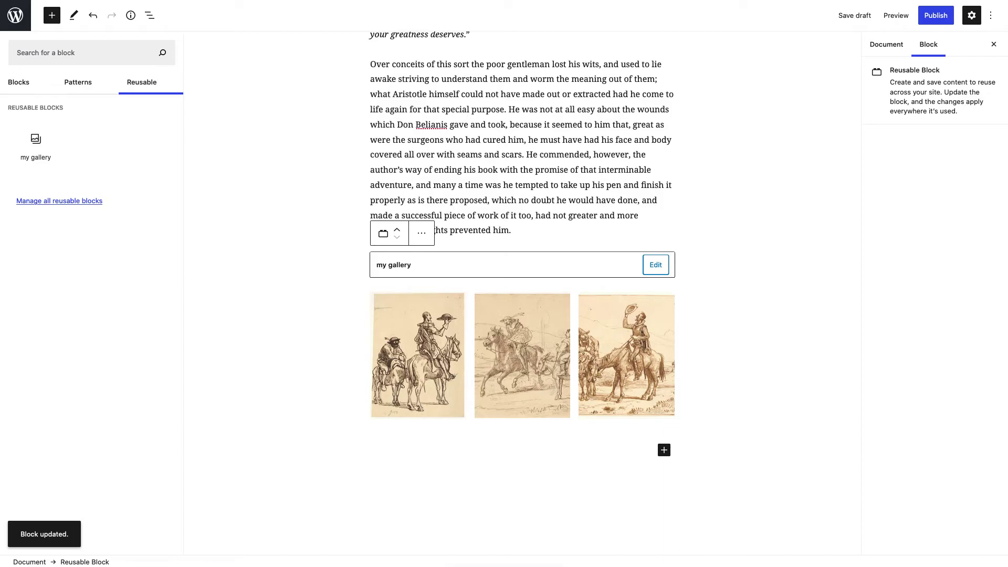
- Insert a Spacer after the "But of all there were none" paragraph and stretch it to 225 pixels high
scroll(448, 153, "up", 3)
left_click(486, 135)
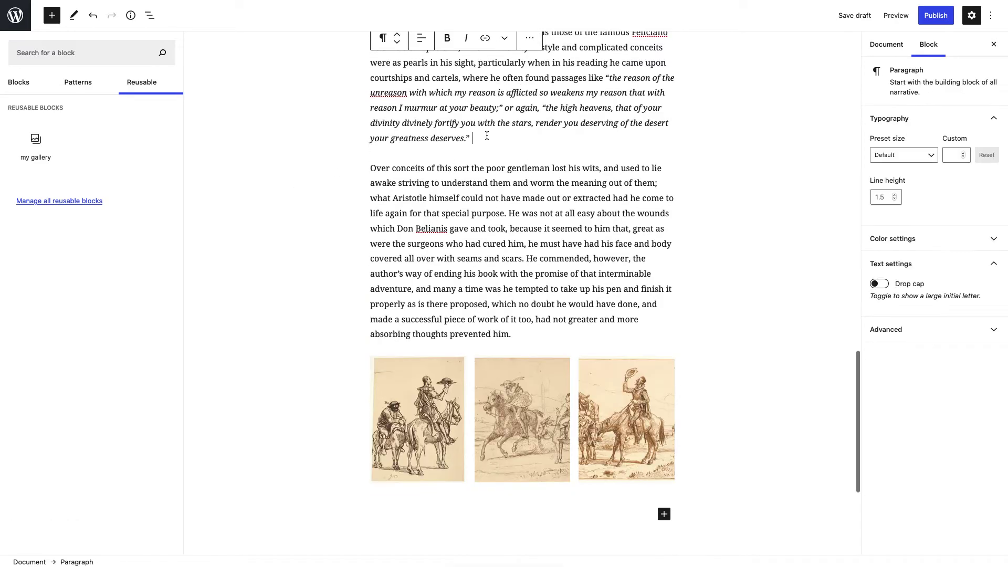
key("Return")
type("/spac")
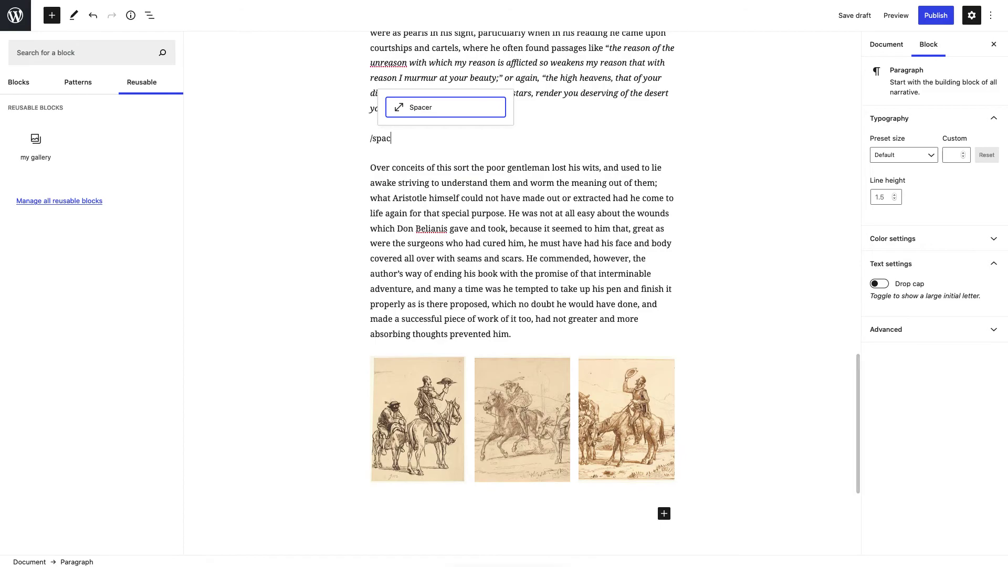
key("Return")
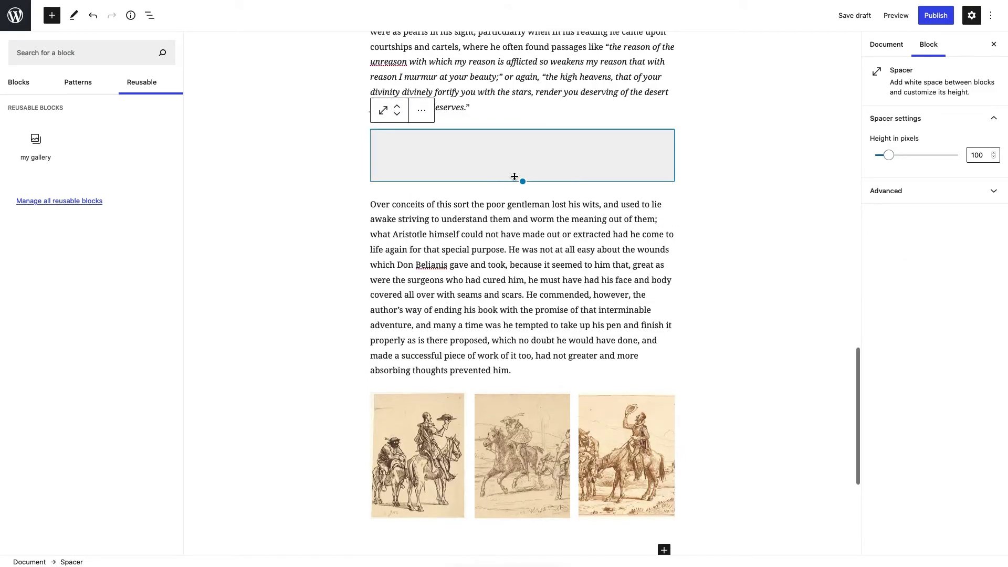
left_click_drag(522, 181, 526, 246)
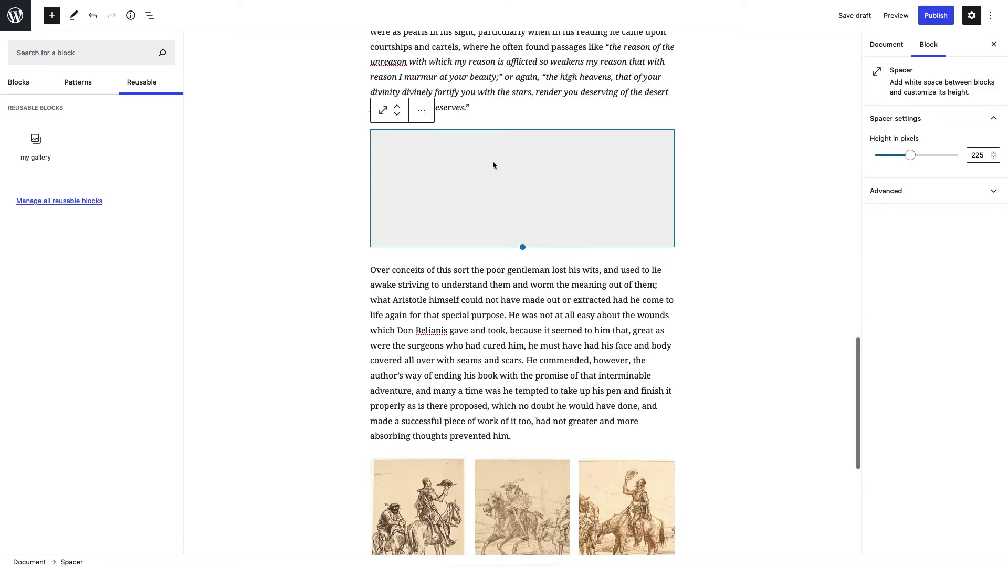
left_click(339, 210)
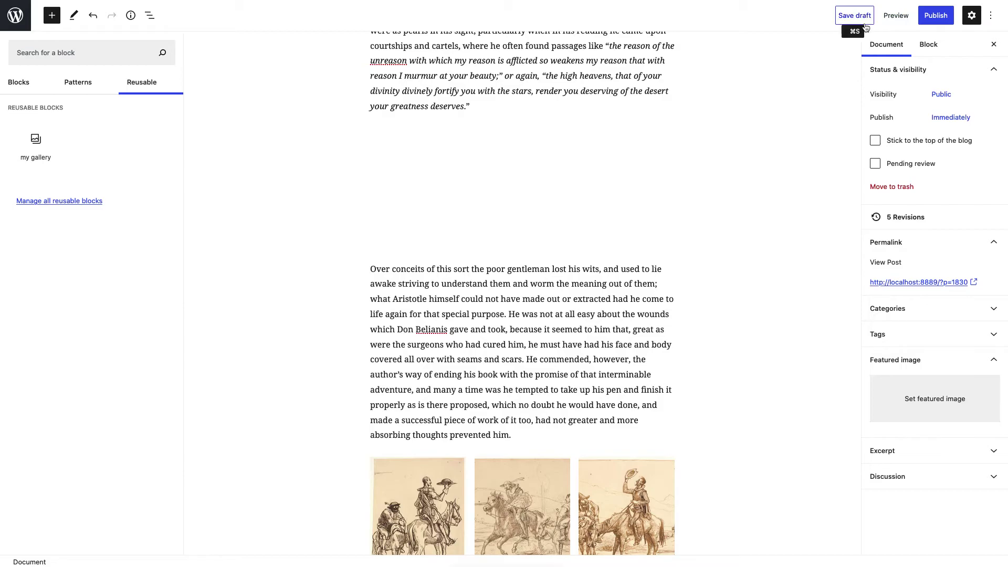
- Look at the preview size options, the block navigation list and the post's content structure
left_click(912, 20)
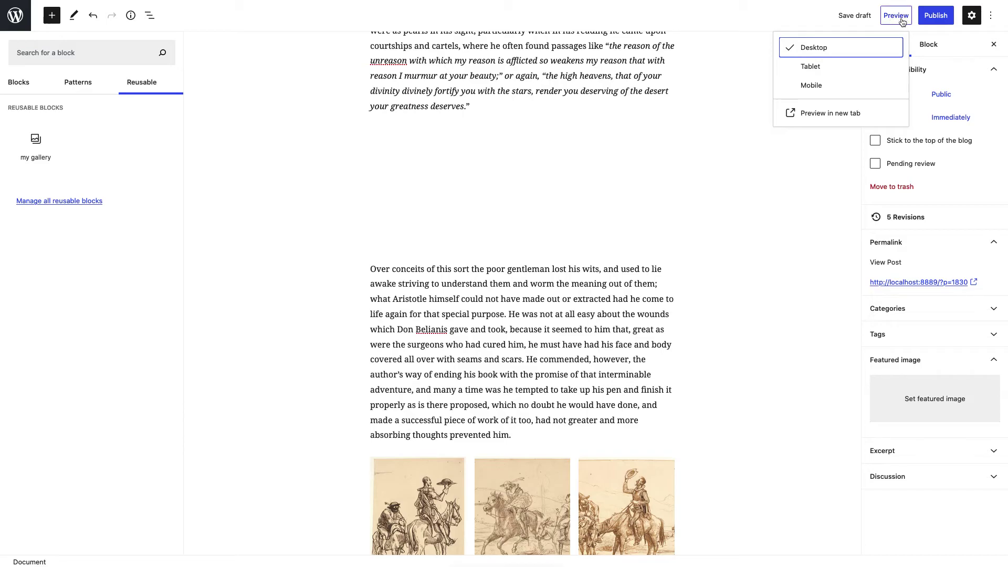
left_click(149, 19)
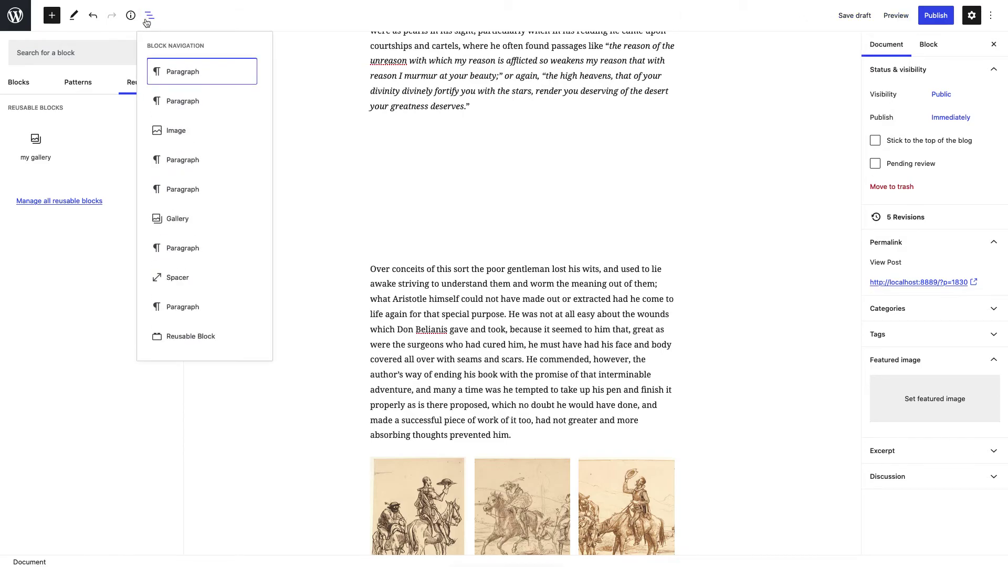
left_click(131, 20)
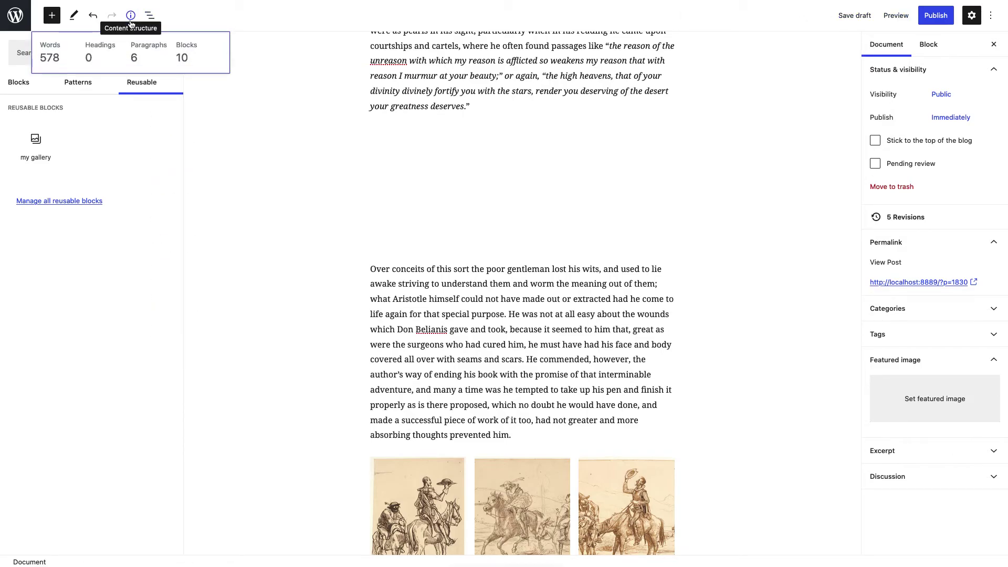
- Preview the post in the editor at Tablet size
left_click(902, 21)
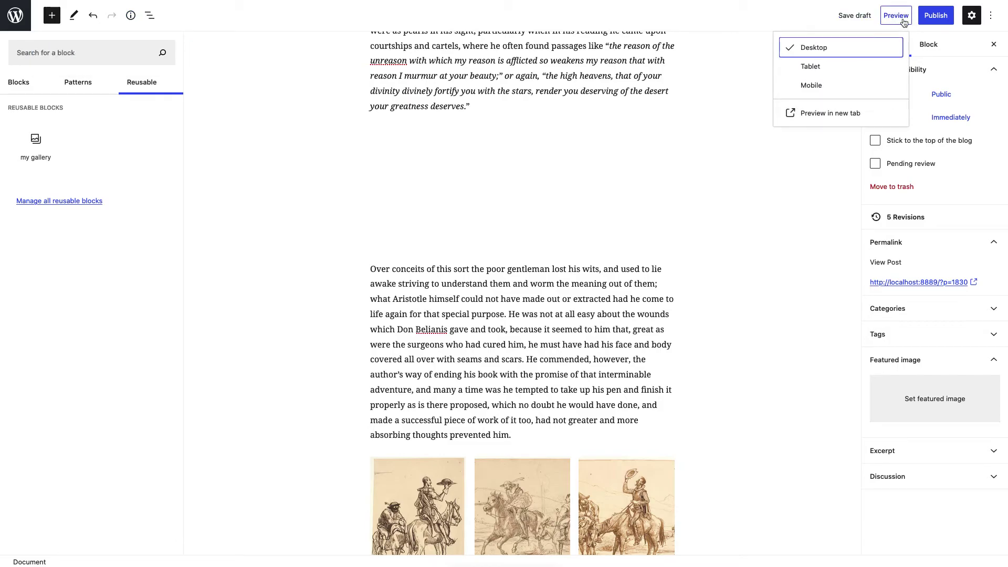
left_click(826, 73)
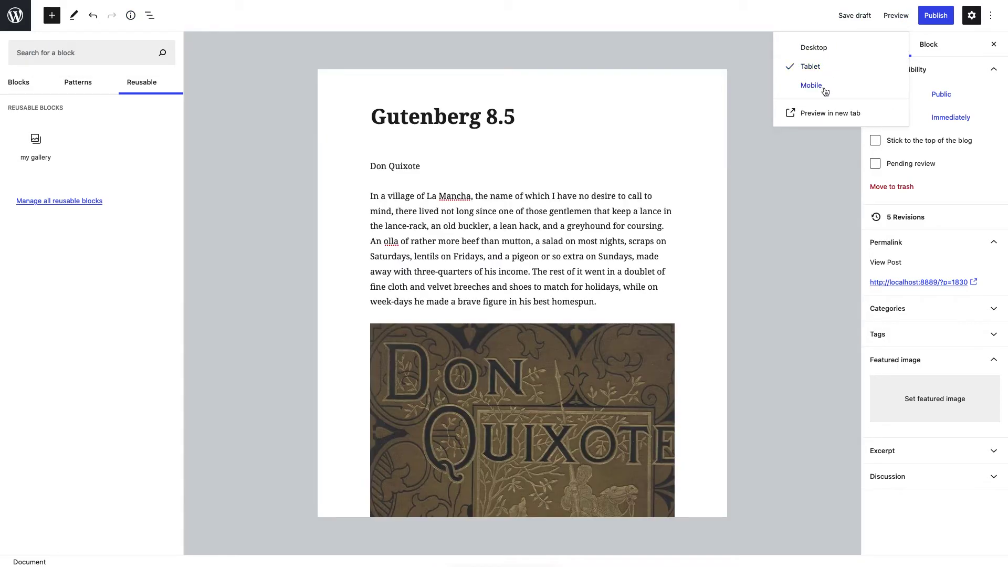
- Preview the post in the editor at Mobile size, and return it to Desktop size
left_click(825, 92)
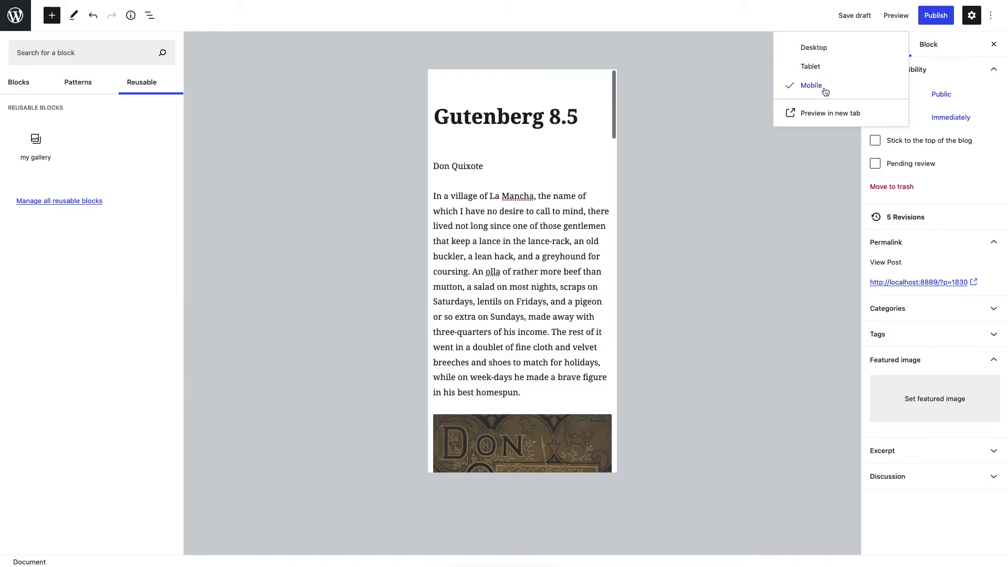
left_click(821, 52)
left_click(763, 17)
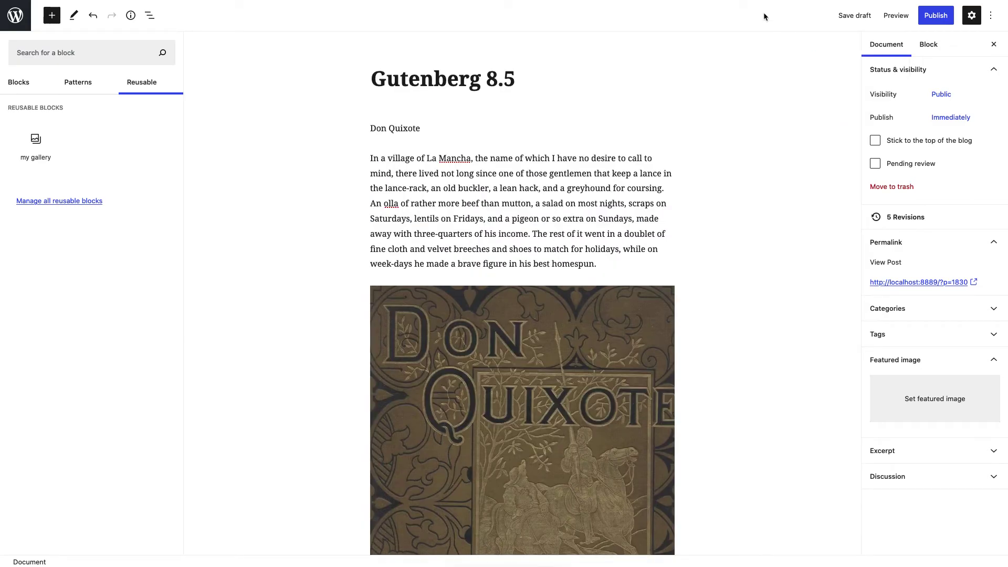
- Insert a Buttons block below the "In a village of La Mancha" paragraph and label its button "learn more"
left_click(603, 261)
key("Return")
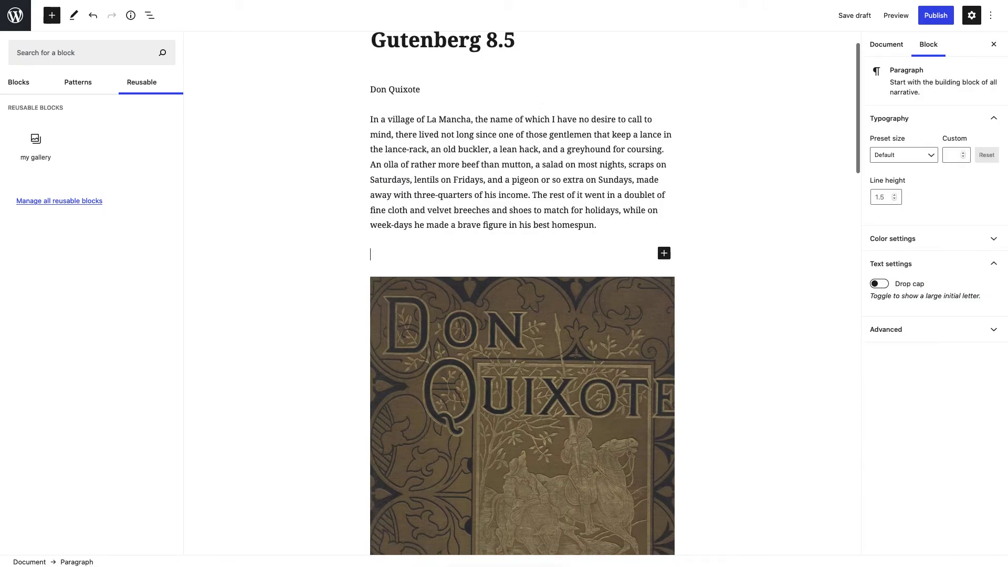
type("/butt")
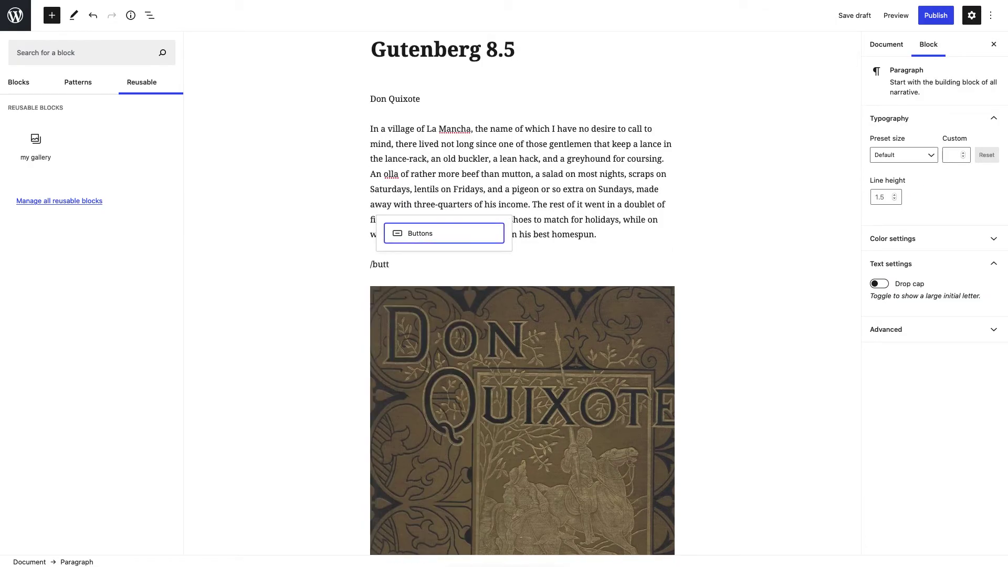
key("Return")
type("learn")
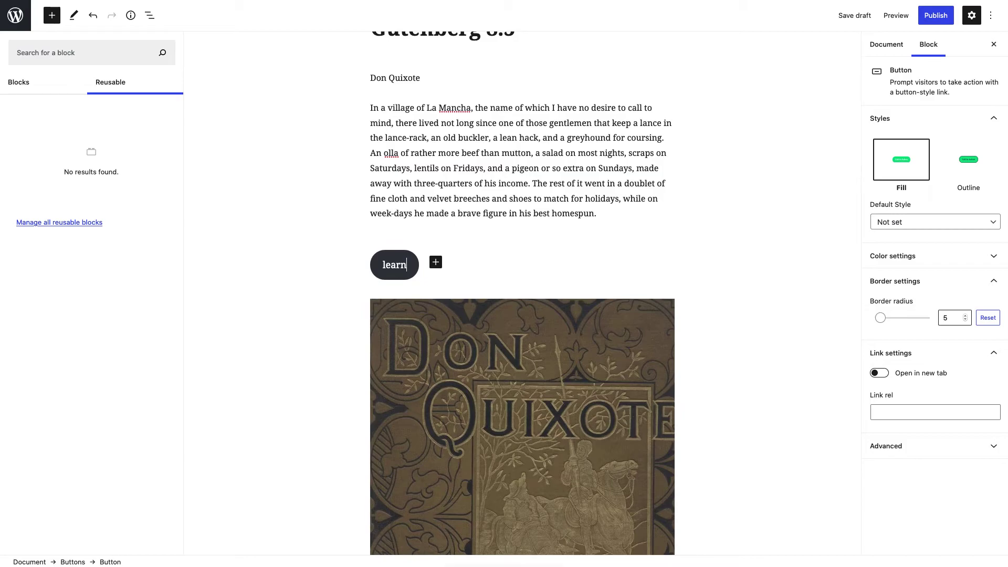
type(" more")
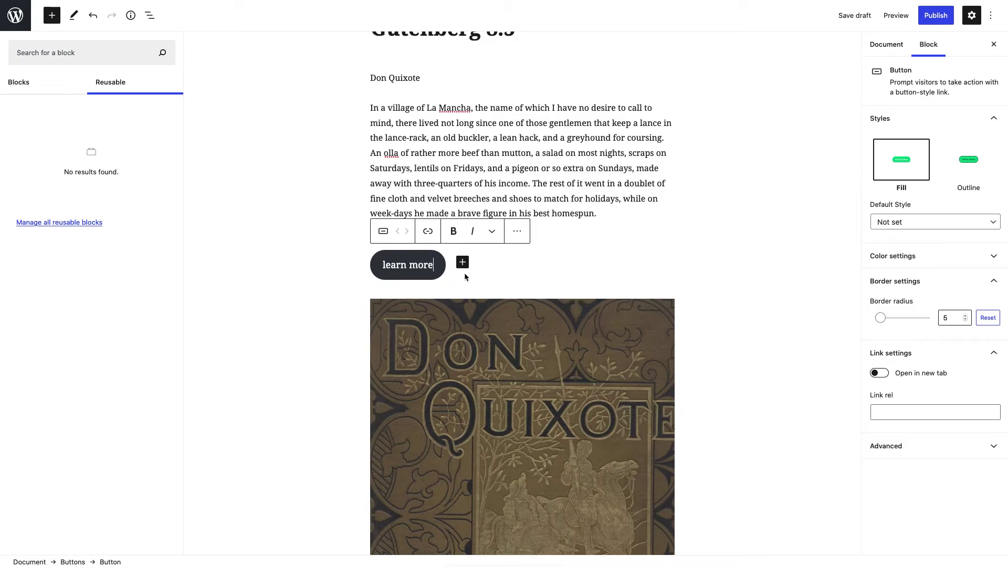
- Link the "learn more" button to wordpress.org and check the link on the selected button
left_click(428, 234)
type("wordpress.org")
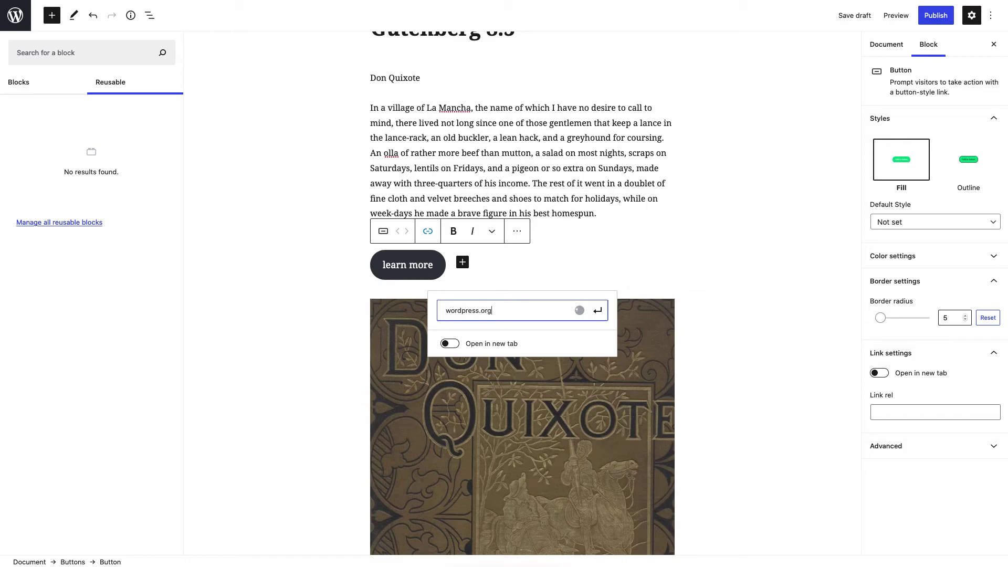
key("Return")
left_click(503, 267)
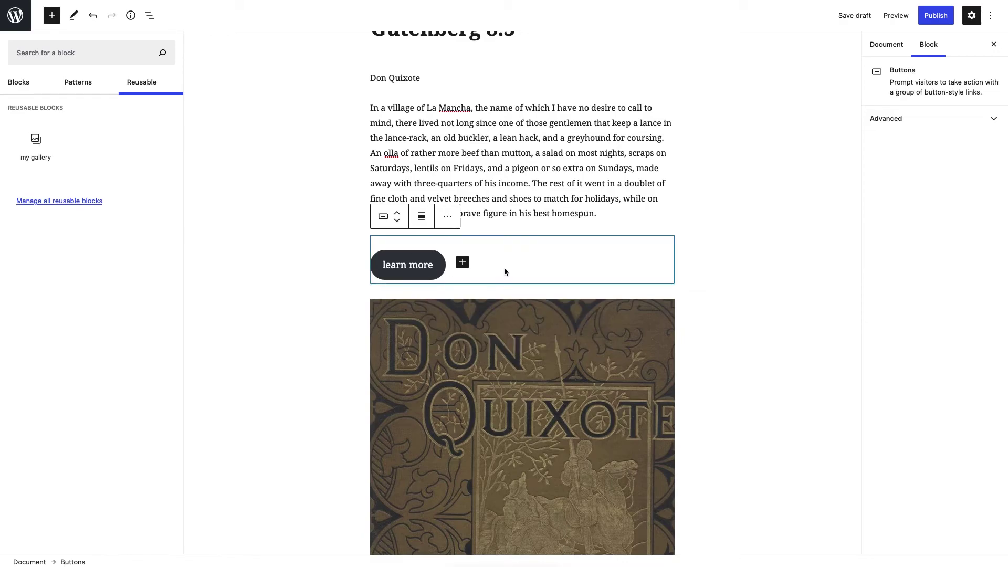
left_click(418, 268)
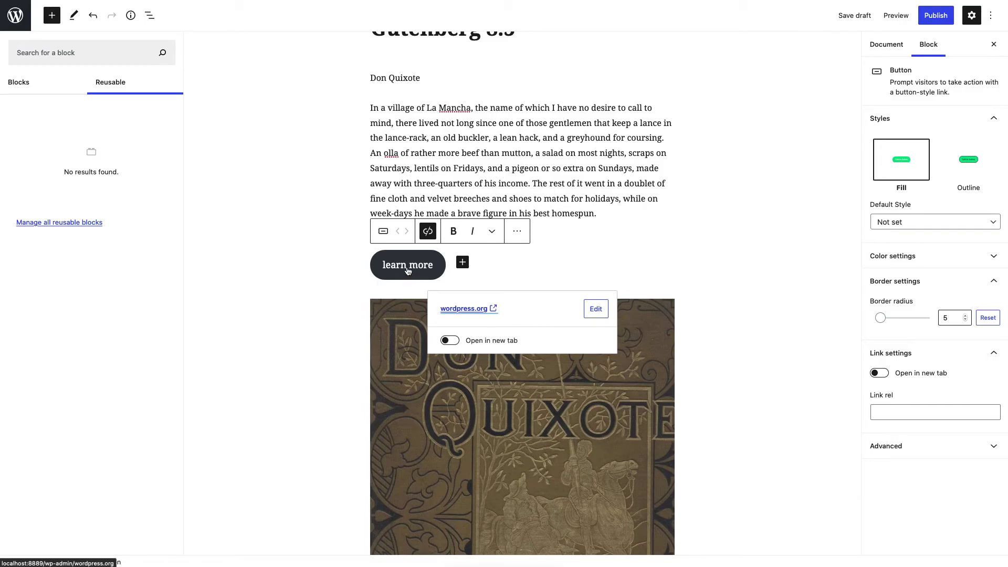
left_click(429, 232)
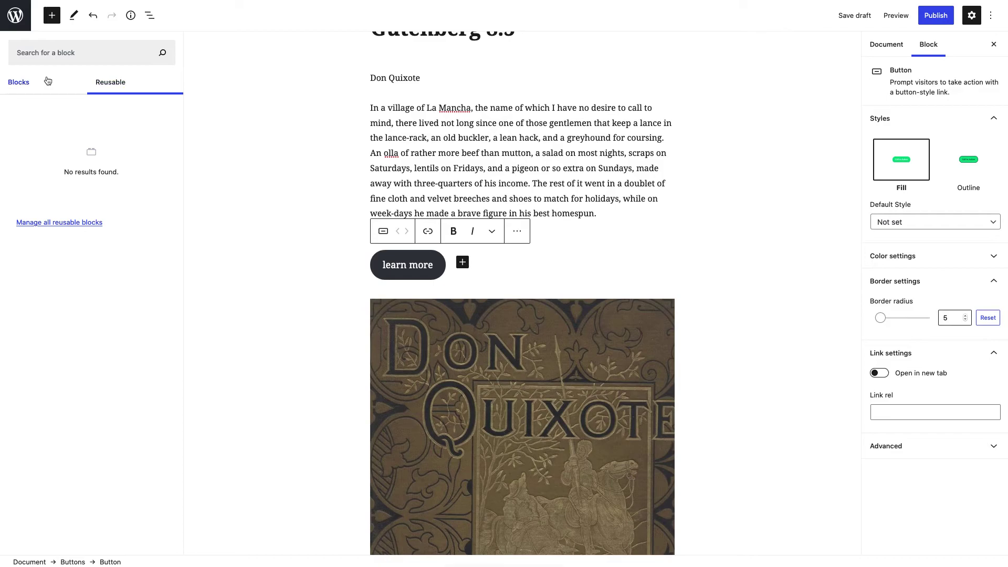
- Reopen the block inserter and browse the available block patterns with no block selected
left_click(51, 21)
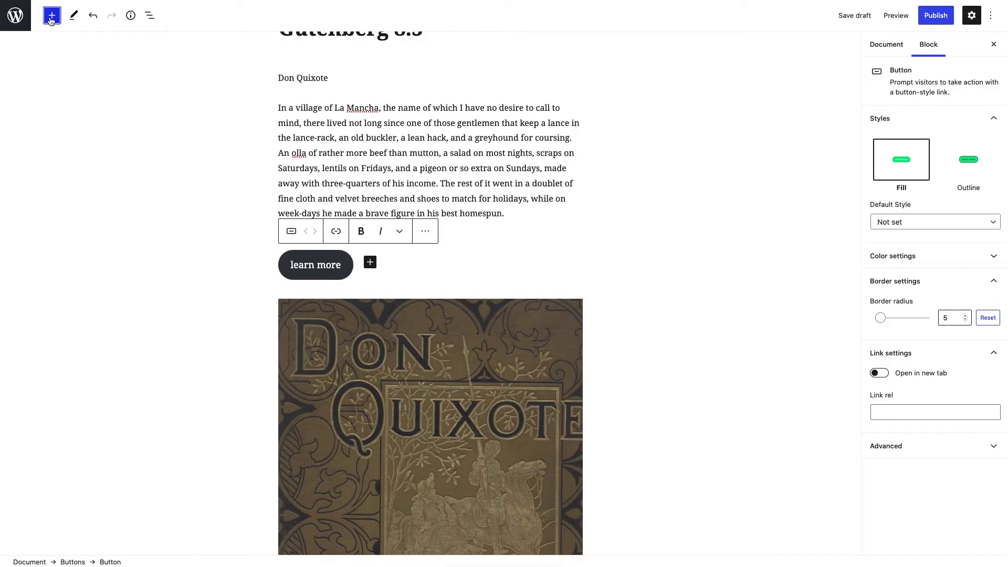
left_click(51, 21)
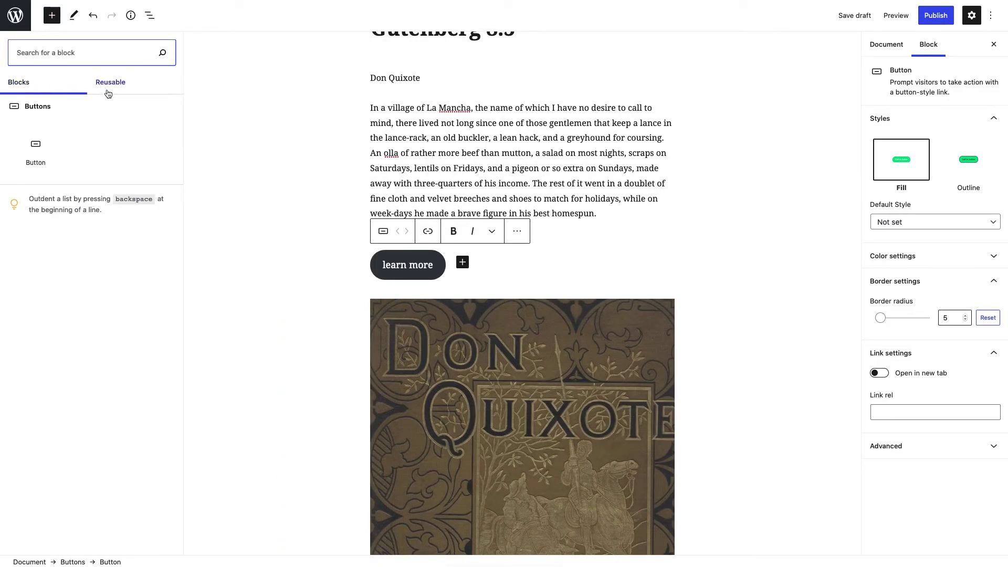
left_click(339, 116)
left_click(78, 82)
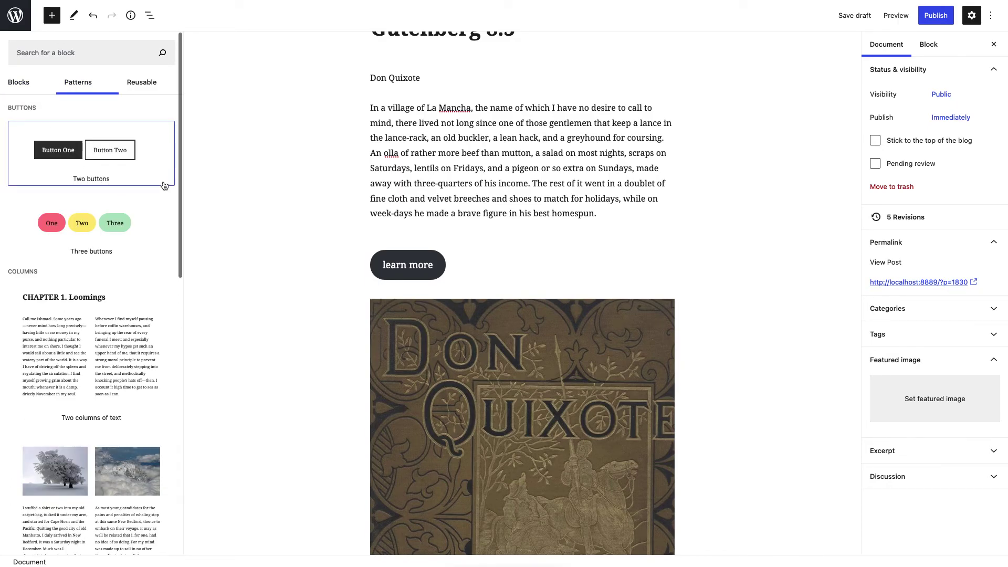
scroll(165, 189, "down", 3)
scroll(166, 191, "down", 8)
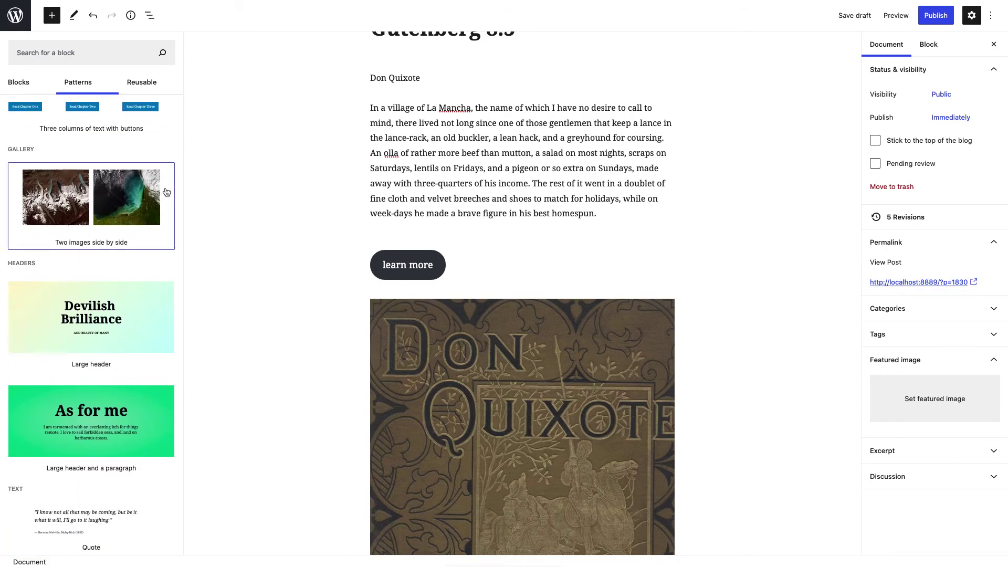
scroll(158, 299, "up", 10)
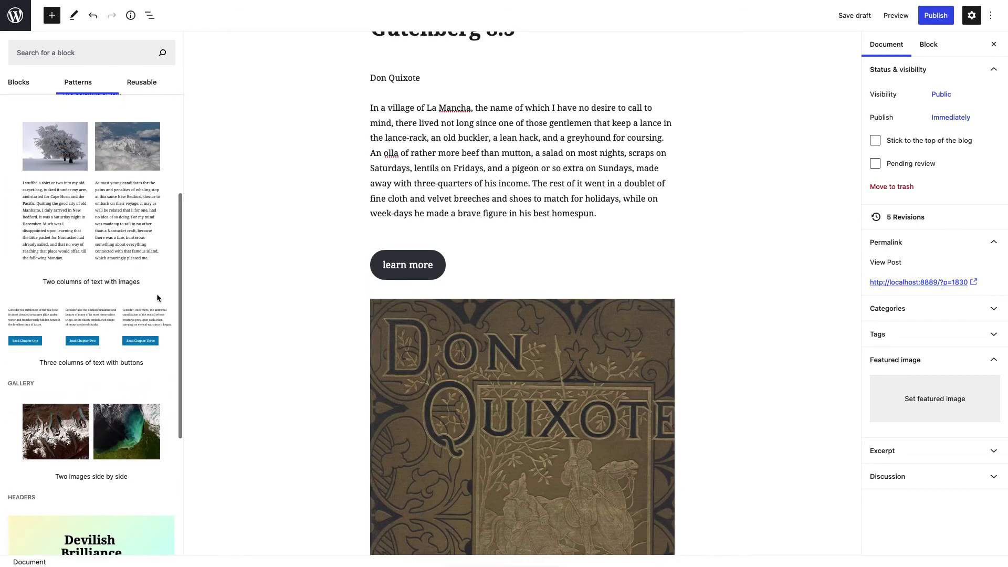
scroll(157, 297, "up", 1)
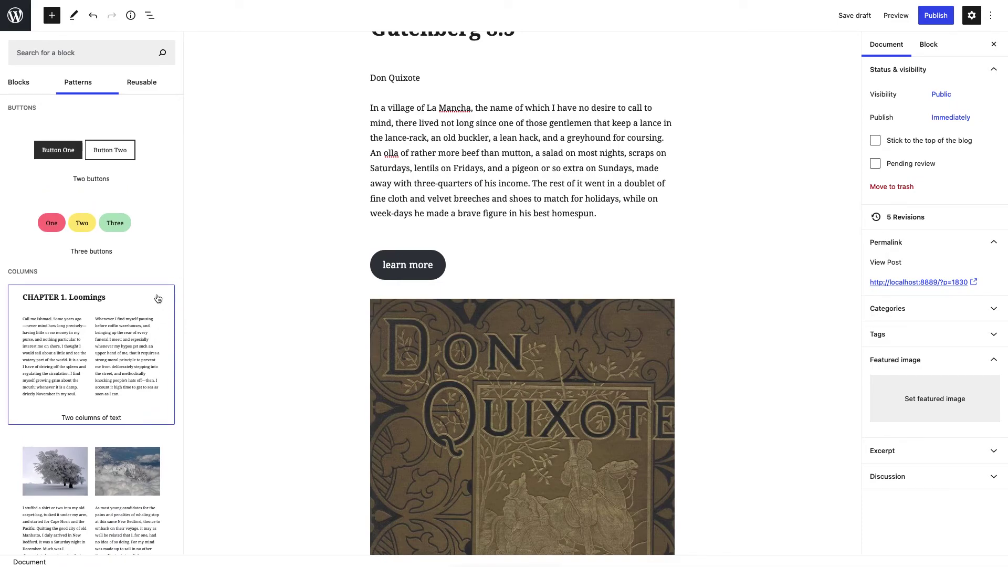
- Look at the block types the "In a village of La Mancha" paragraph can be transformed to
left_click(480, 183)
left_click(378, 83)
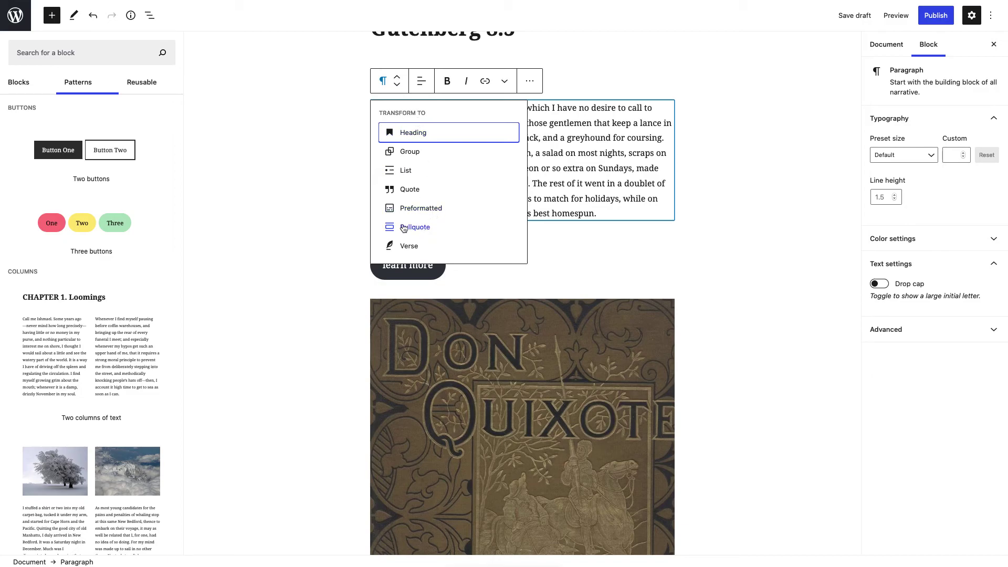
left_click(318, 216)
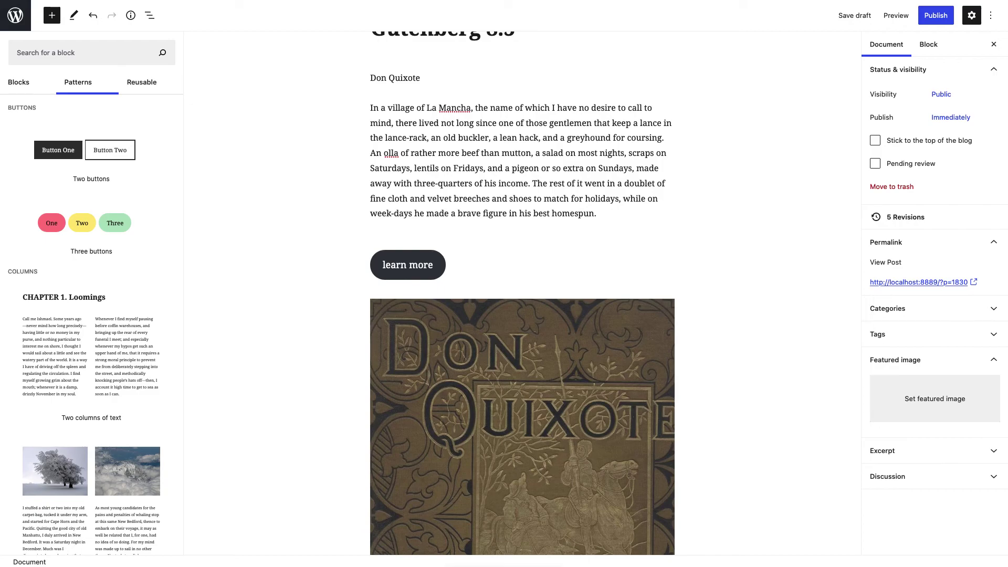
- Show the advanced settings of the "In a village of La Mancha" paragraph, including its HTML anchor
scroll(423, 197, "up", 2)
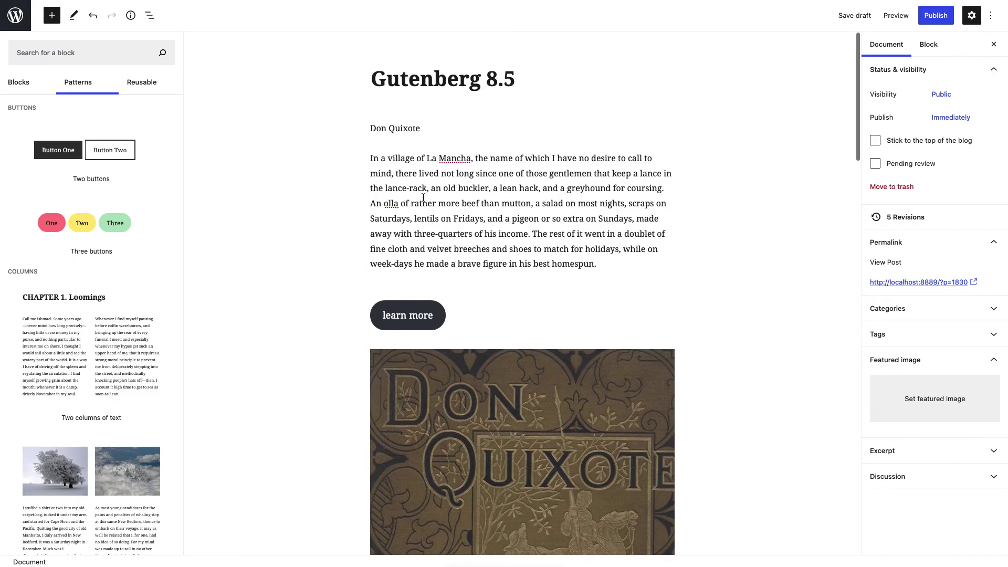
left_click(451, 206)
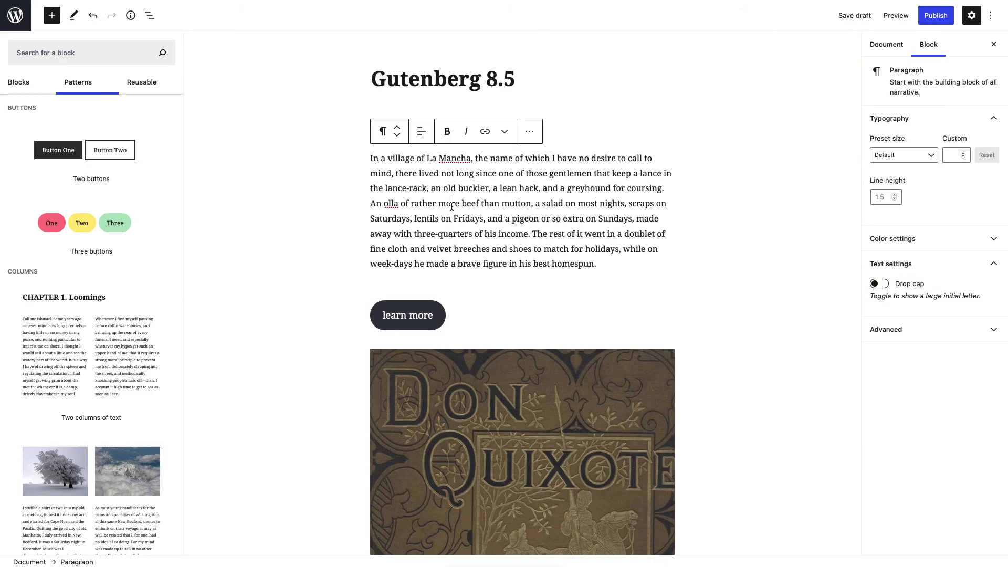
left_click(888, 330)
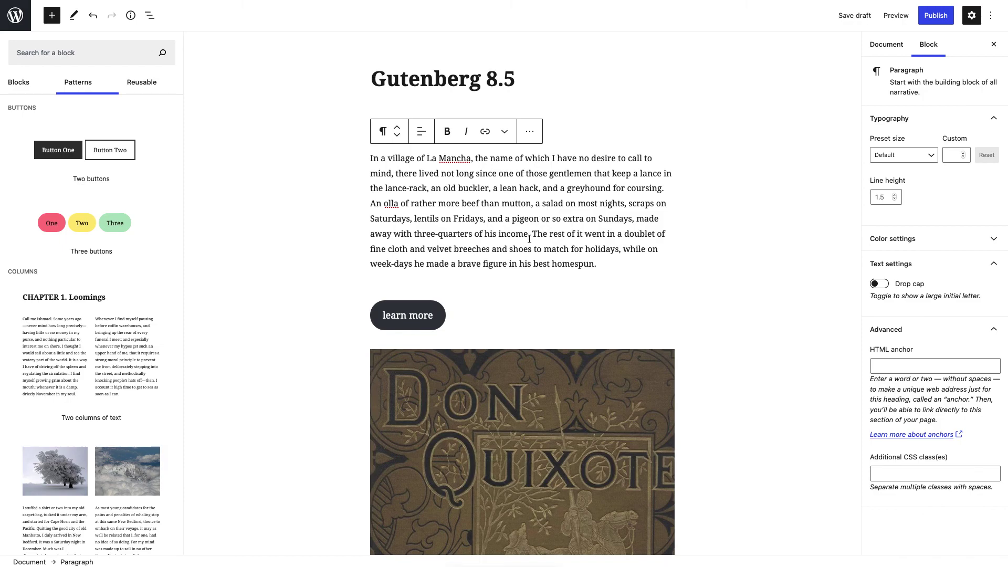
scroll(531, 239, "down", 6)
scroll(530, 242, "down", 3)
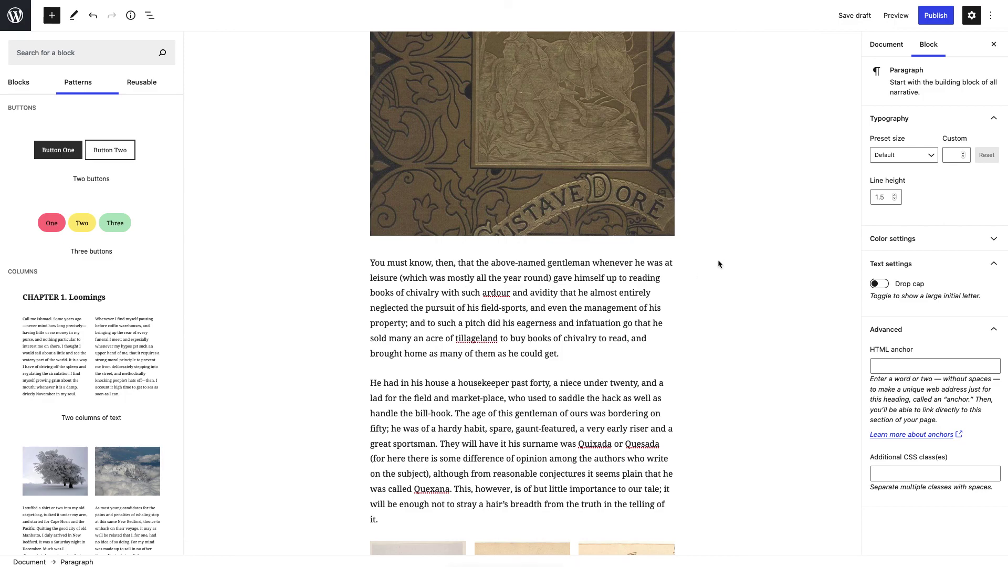
scroll(718, 263, "up", 10)
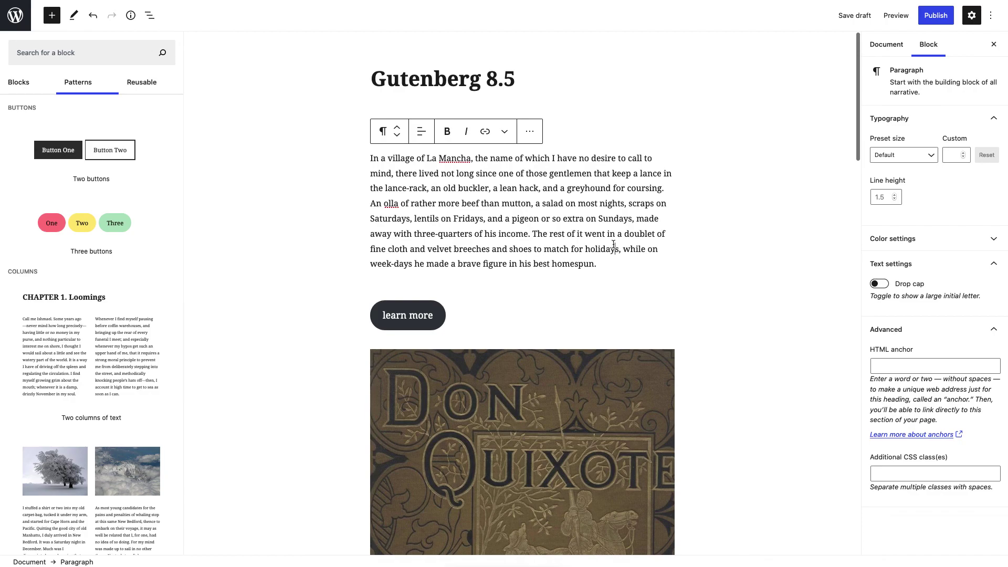